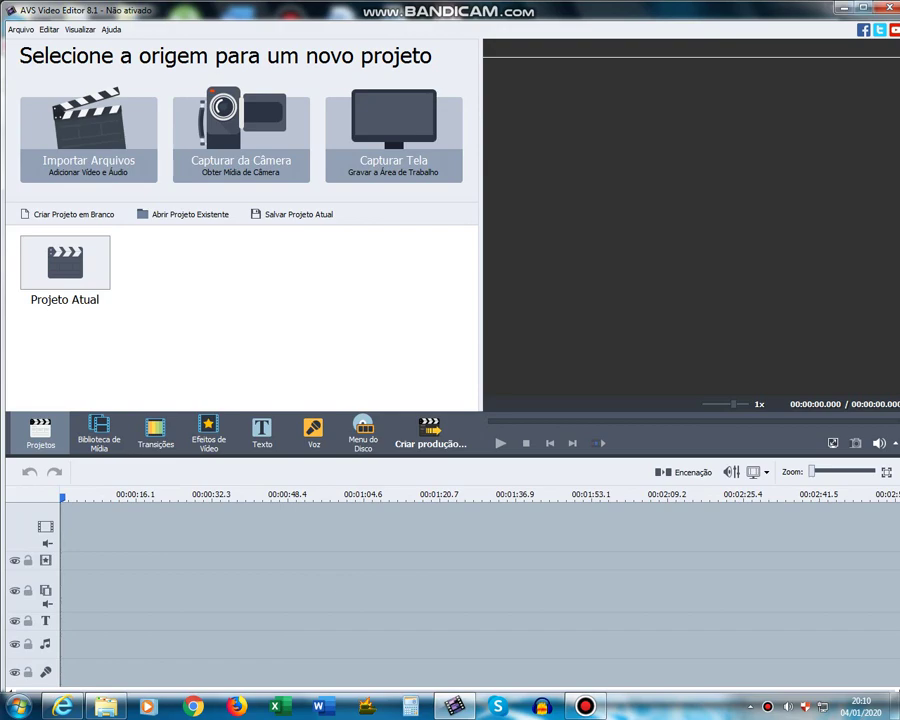
Maximize the editor window, show the media library, and bring up the Vídeos folder in Windows Explorer
left_click(863, 7)
left_click(94, 429)
left_click(106, 706)
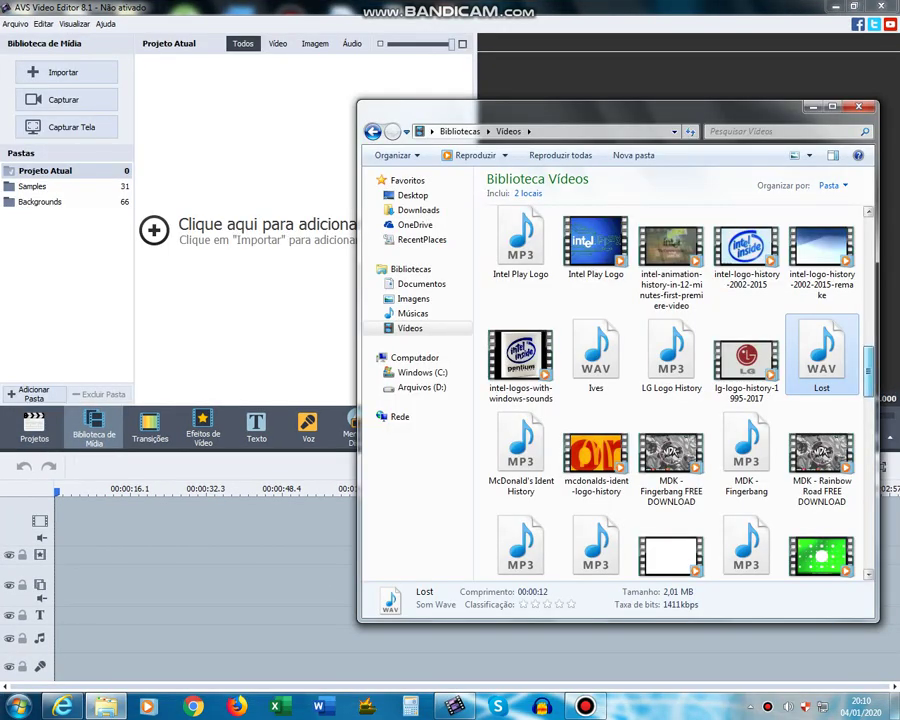
Search the Vídeos library for "play" and import the PlayStation Ident 2016 MP3 into the current project
scroll(745, 362, "down", 15)
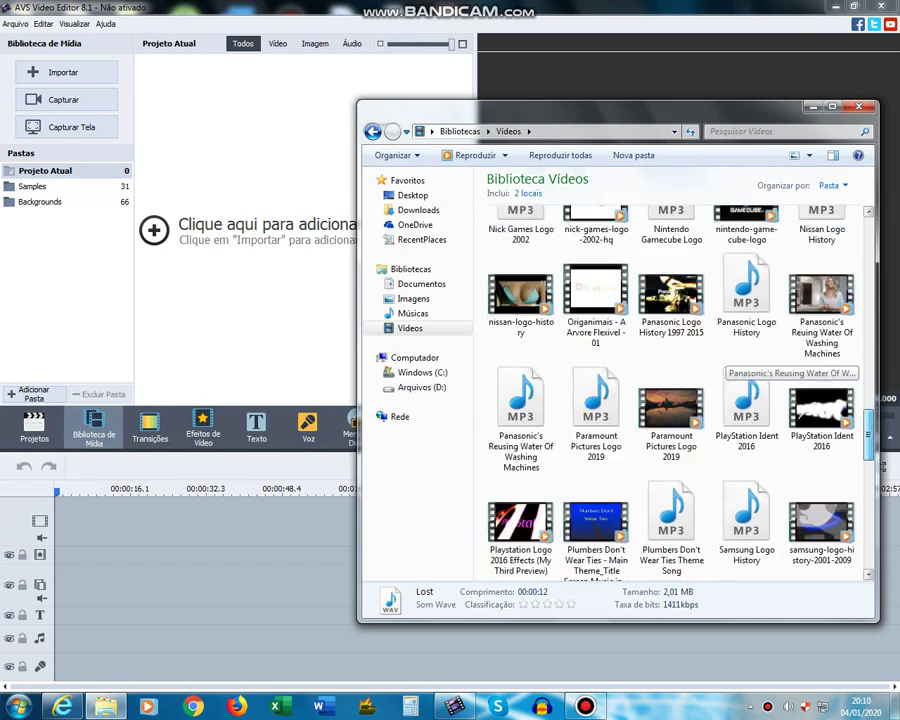
left_click_drag(868, 541, 868, 375)
scroll(745, 362, "up", 10)
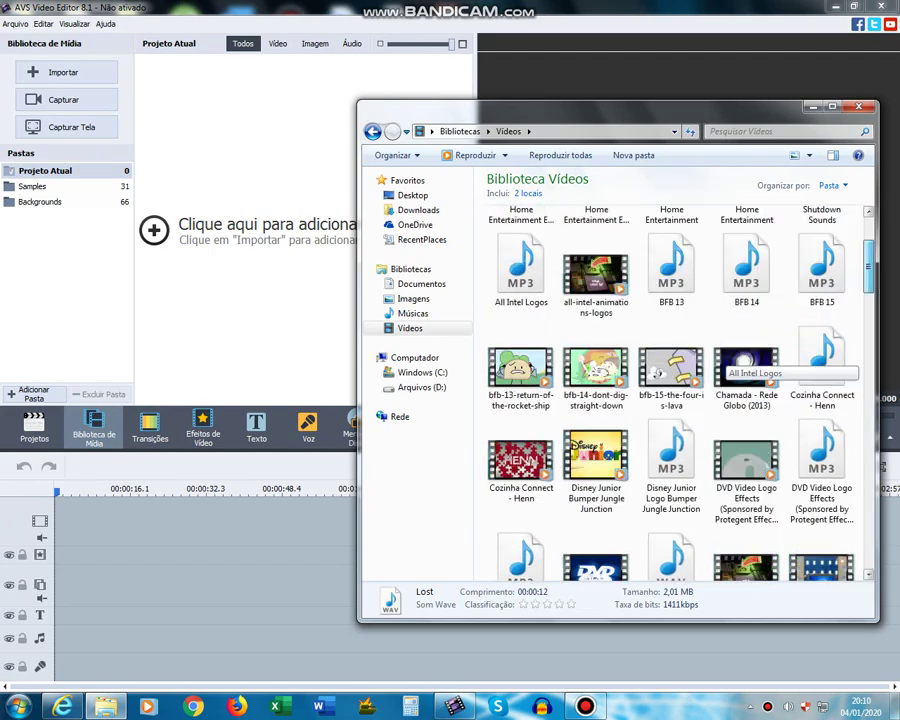
scroll(745, 362, "down", 10)
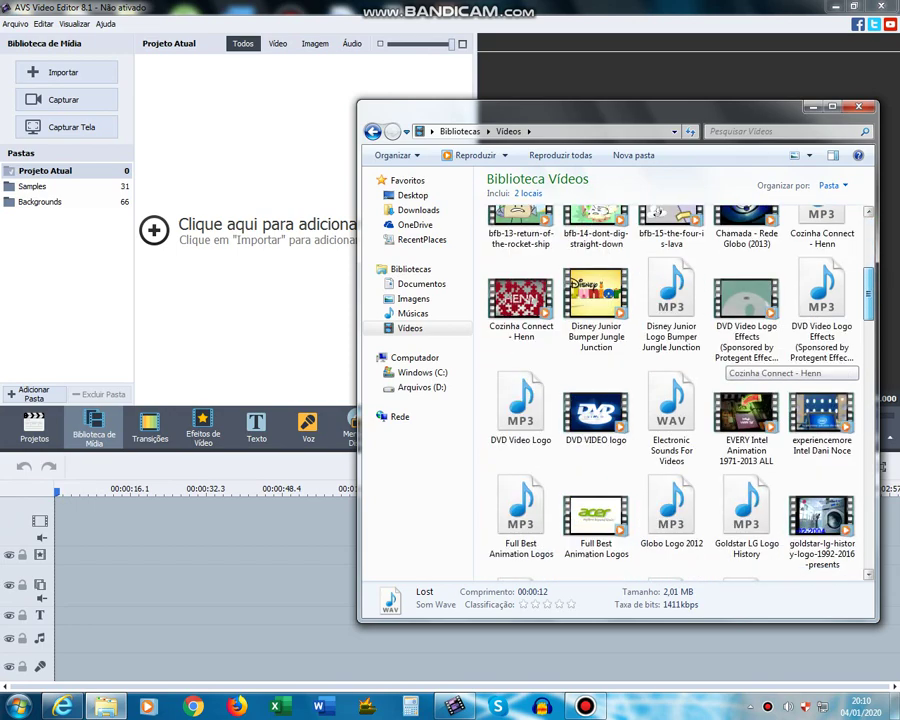
scroll(745, 362, "down", 8)
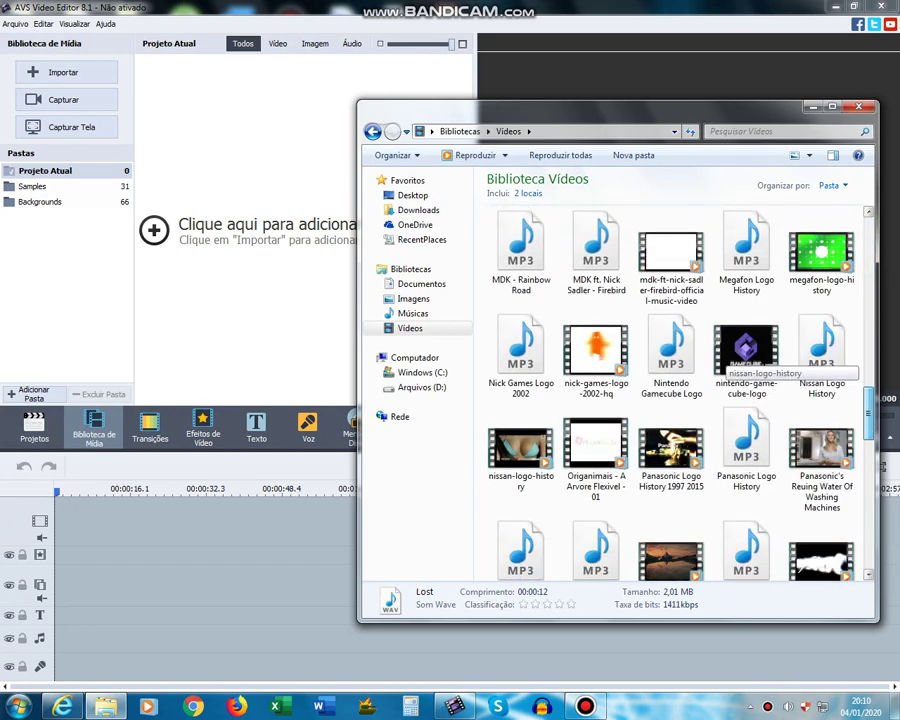
scroll(745, 362, "down", 8)
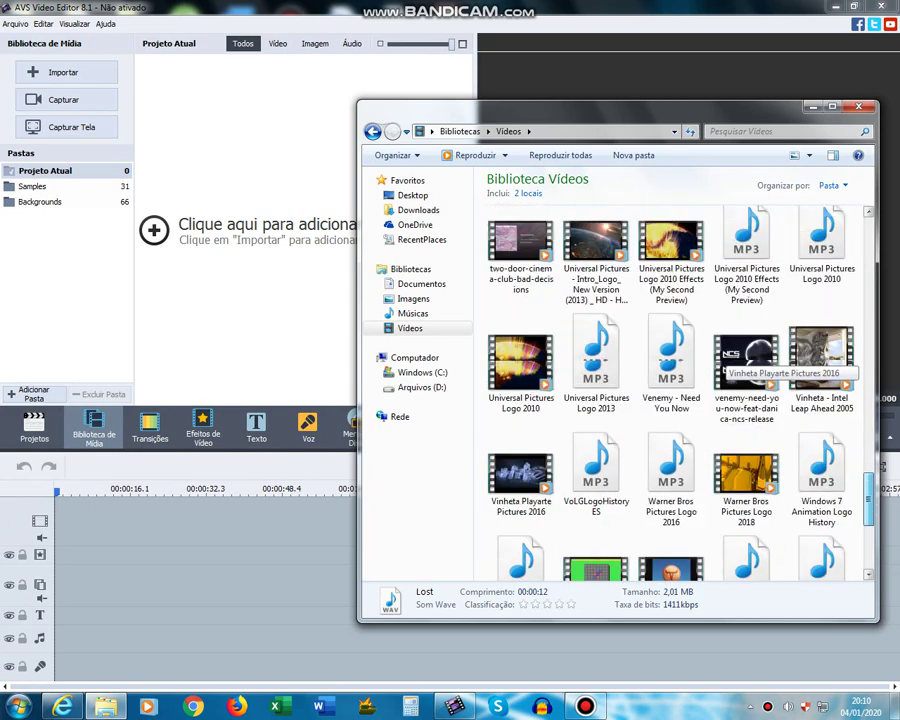
scroll(745, 362, "down", 5)
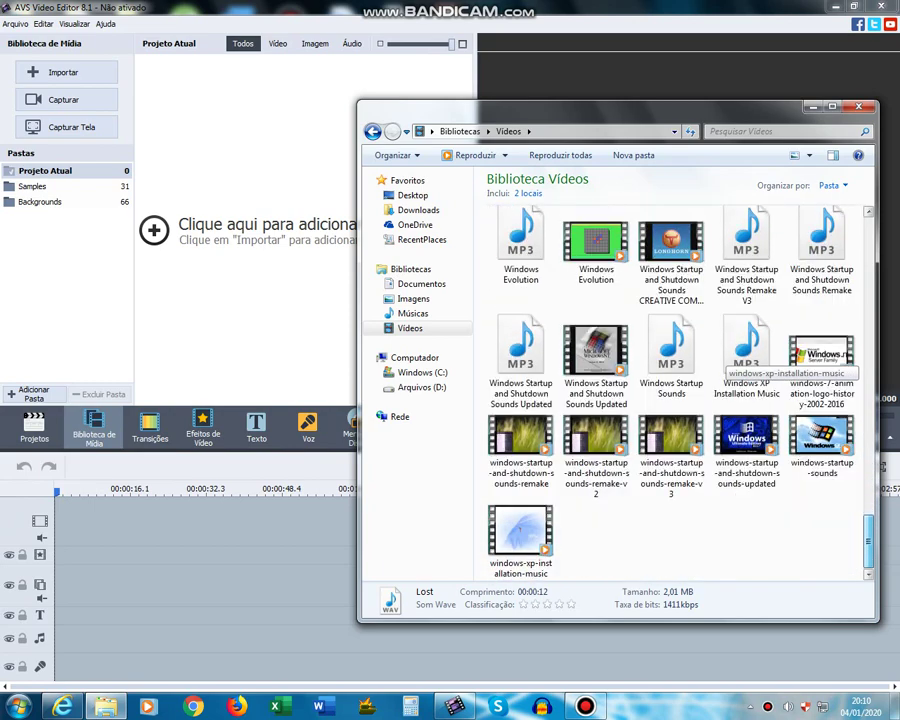
left_click(776, 132)
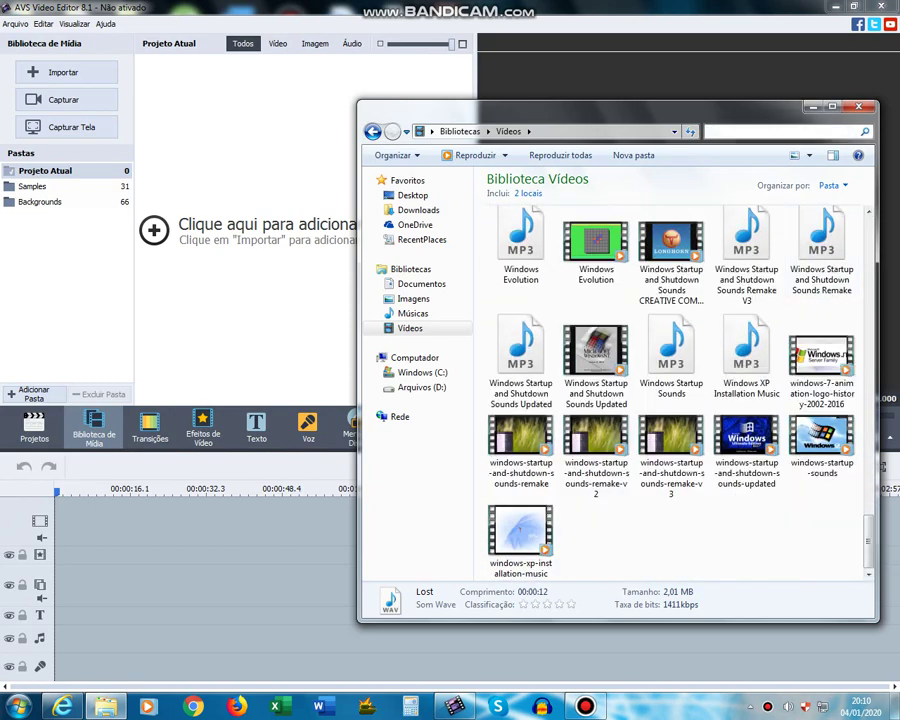
type("play")
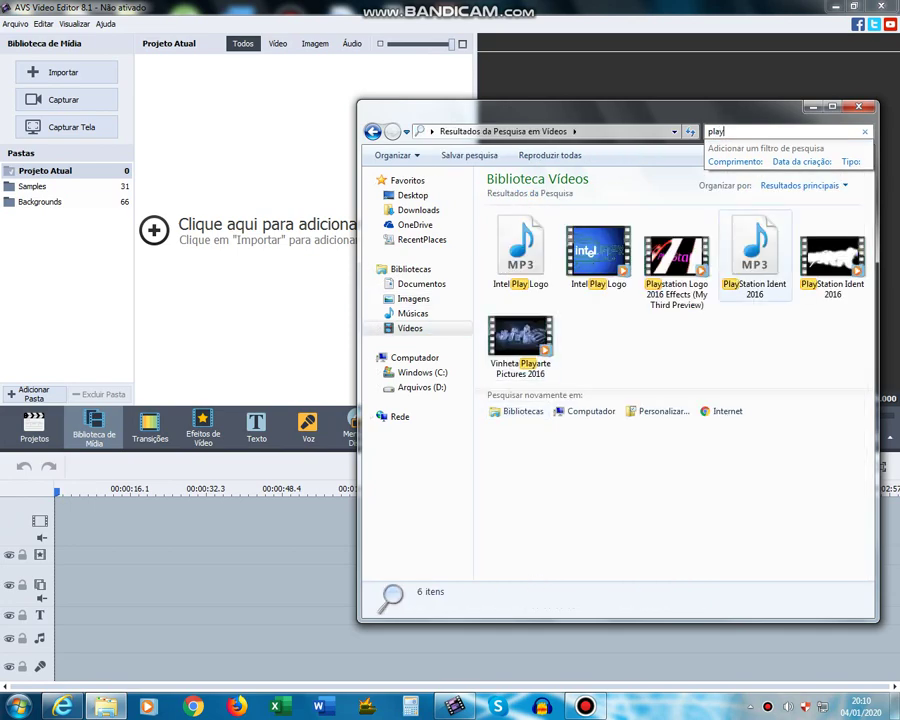
left_click(754, 250)
left_click_drag(754, 250, 195, 90)
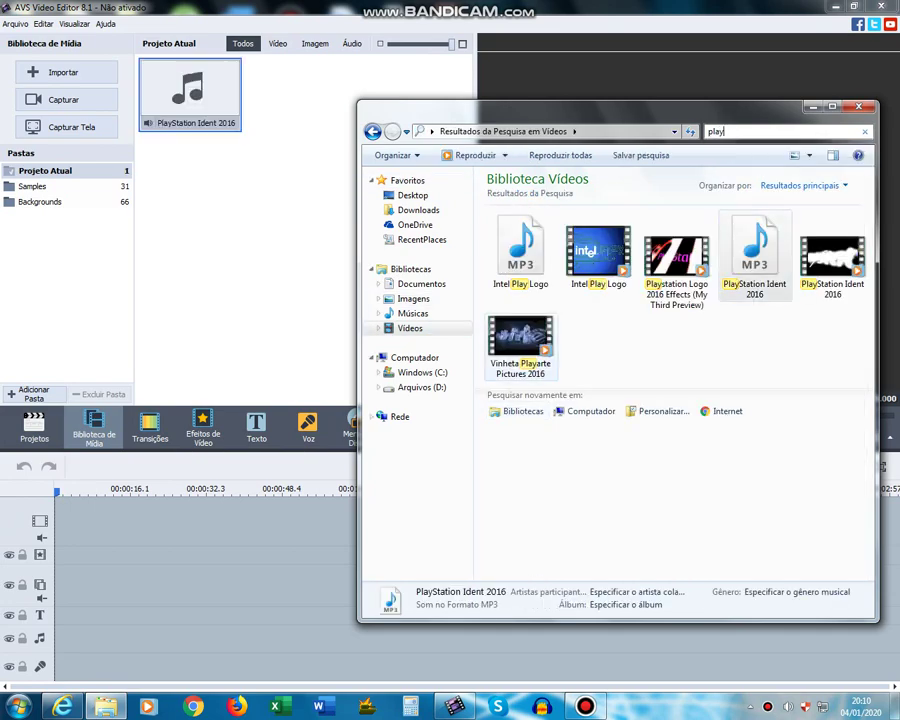
Return Explorer to the full Vídeos library and place PlayStation Ident 2016 at the start of the audio mix line
left_click(410, 328)
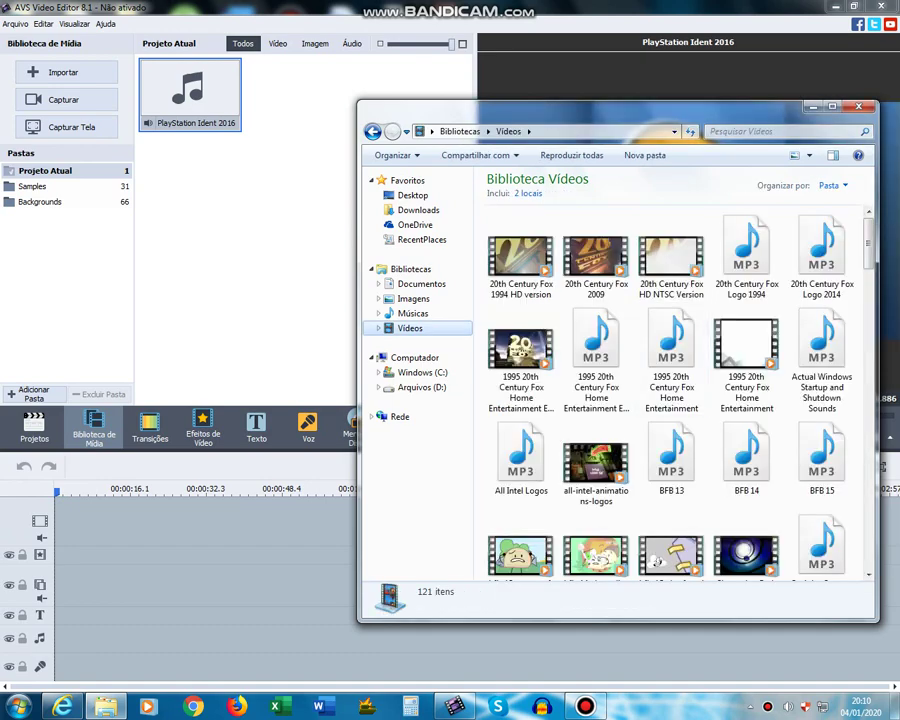
left_click_drag(190, 92, 119, 650)
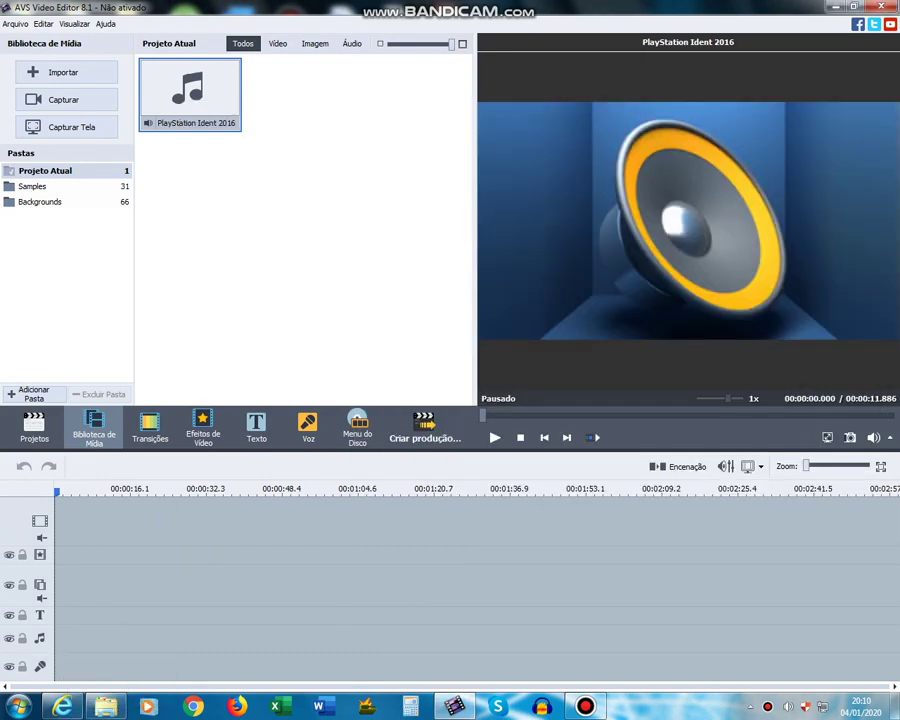
left_click_drag(190, 92, 95, 640)
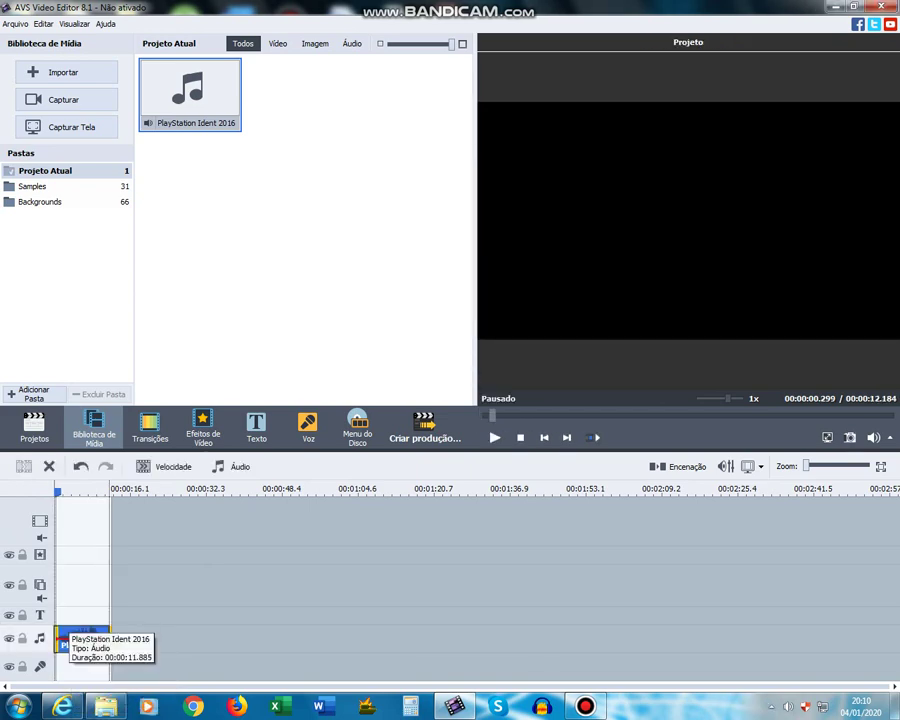
left_click_drag(82, 639, 72, 639)
Add a second audio mix line to the timeline
right_click(48, 636)
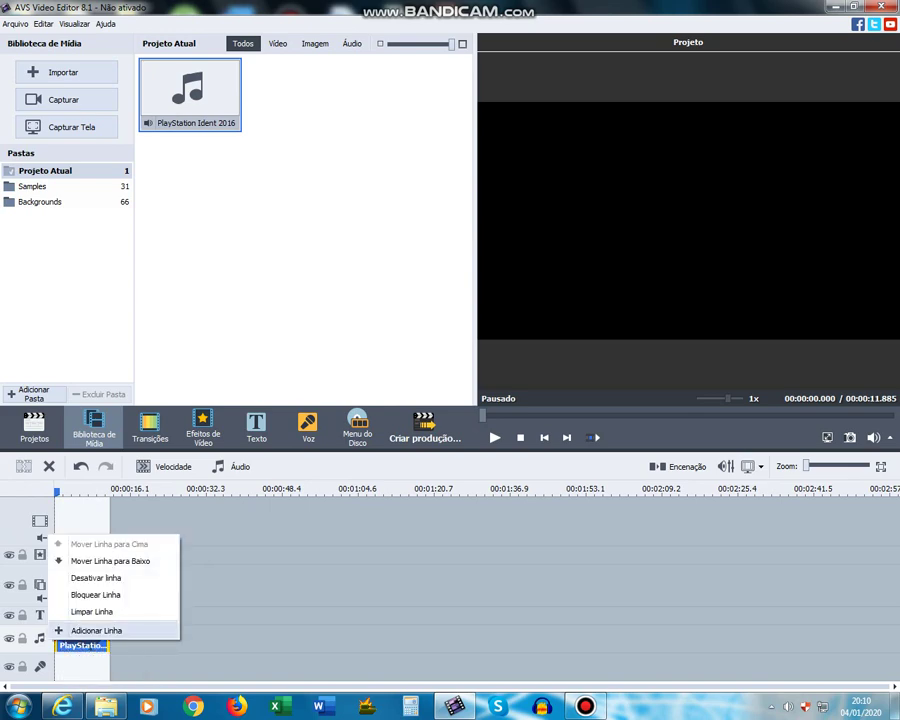
left_click(90, 627)
right_click(64, 632)
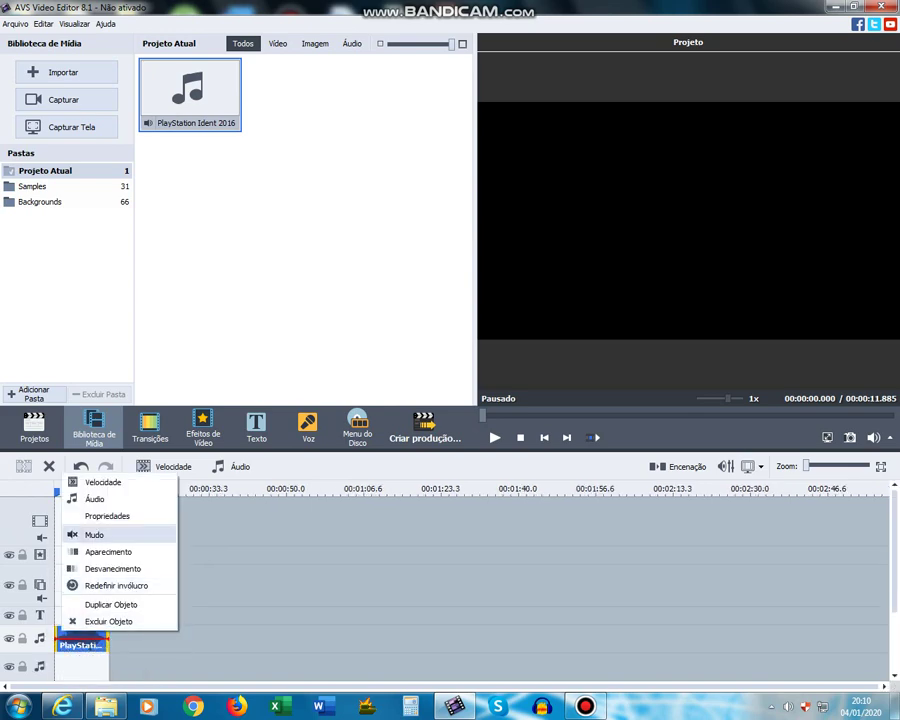
left_click(94, 535)
Import the Lost WAV from the Vídeos library, place it on the second audio line, and trim it to end at 00:00:11.885
left_click(106, 706)
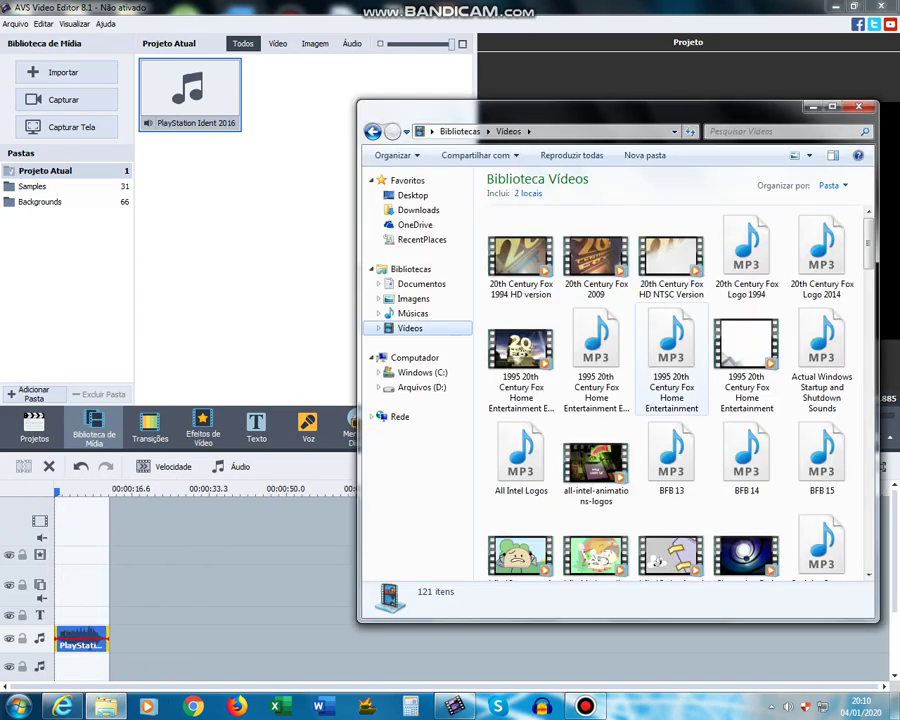
left_click_drag(869, 245, 869, 373)
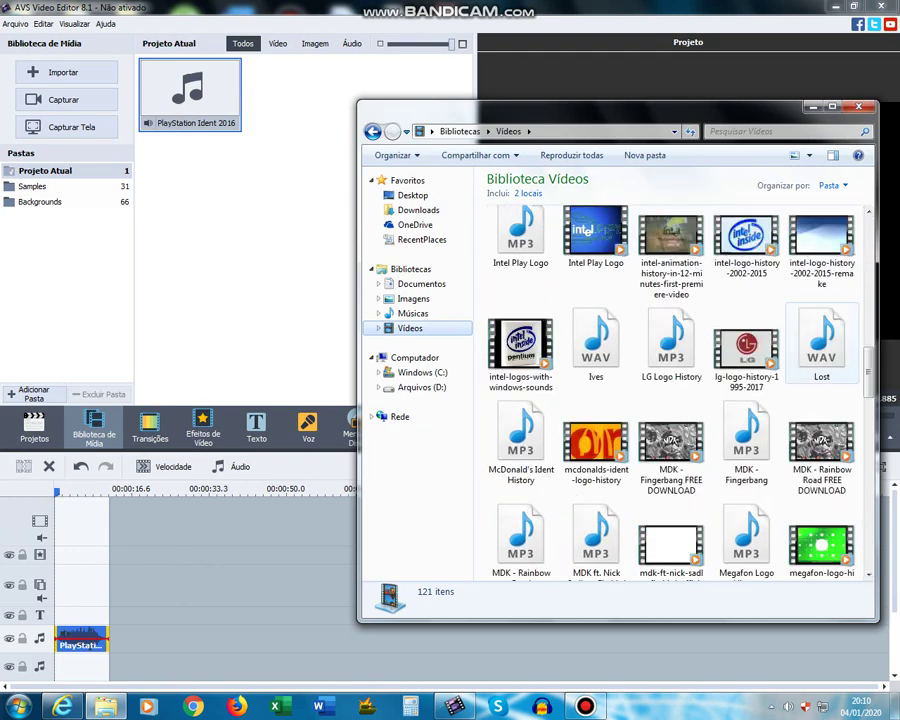
left_click_drag(822, 345, 355, 128)
left_click_drag(296, 92, 82, 667)
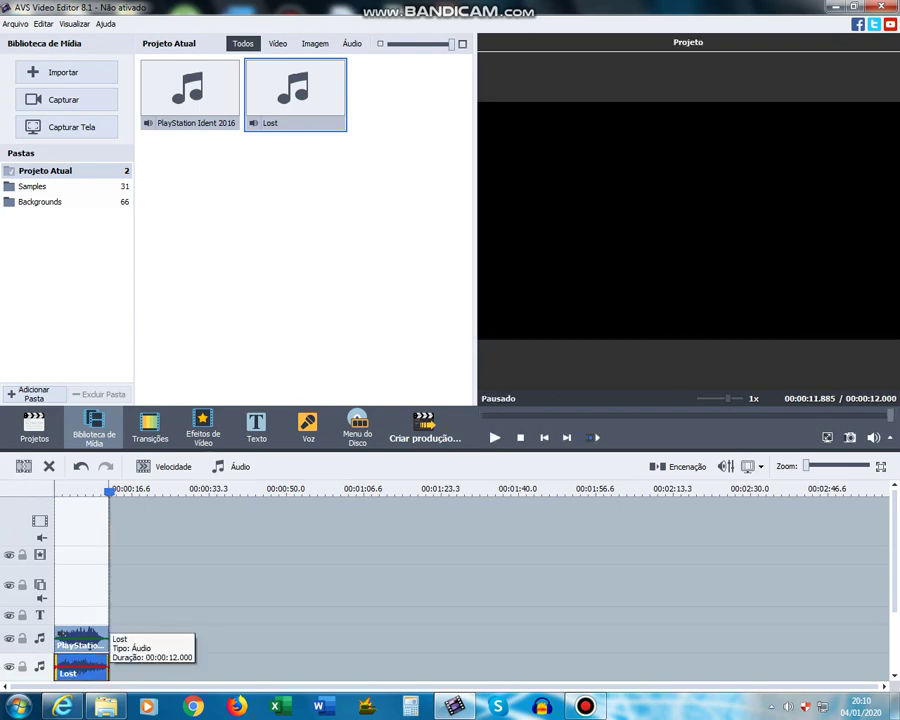
left_click(80, 640)
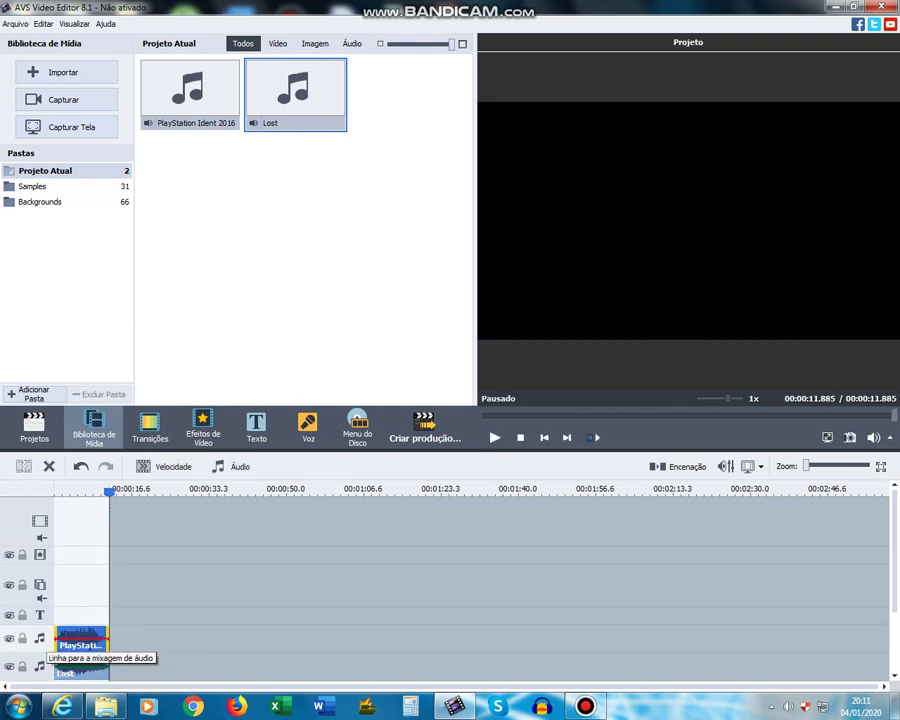
Delete the audio line containing the PlayStation Ident 2016 clip and select the remaining Lost clip
right_click(42, 636)
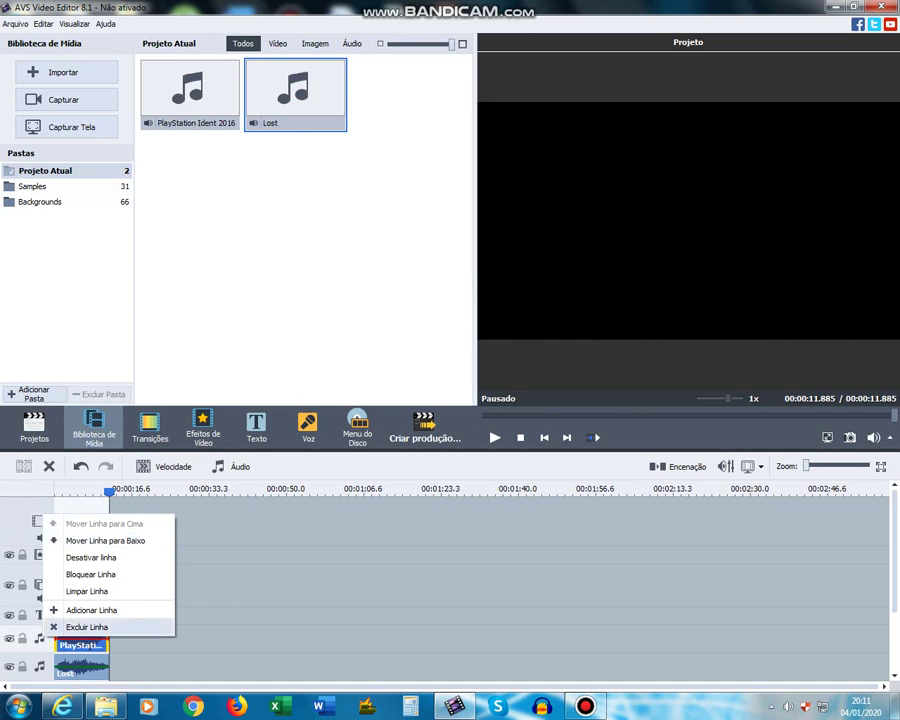
left_click(87, 627)
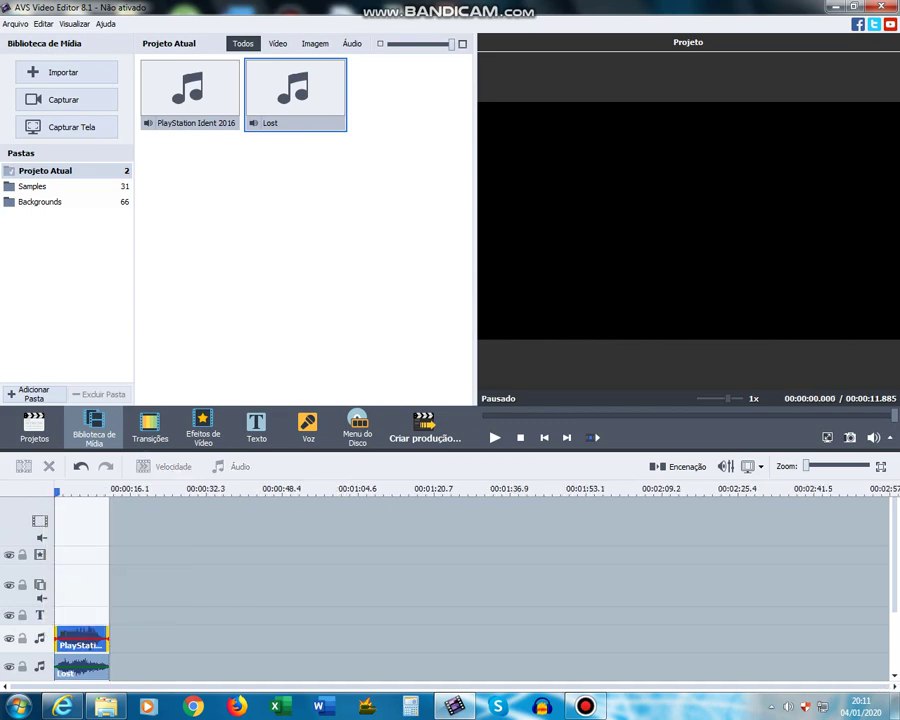
left_click(68, 640)
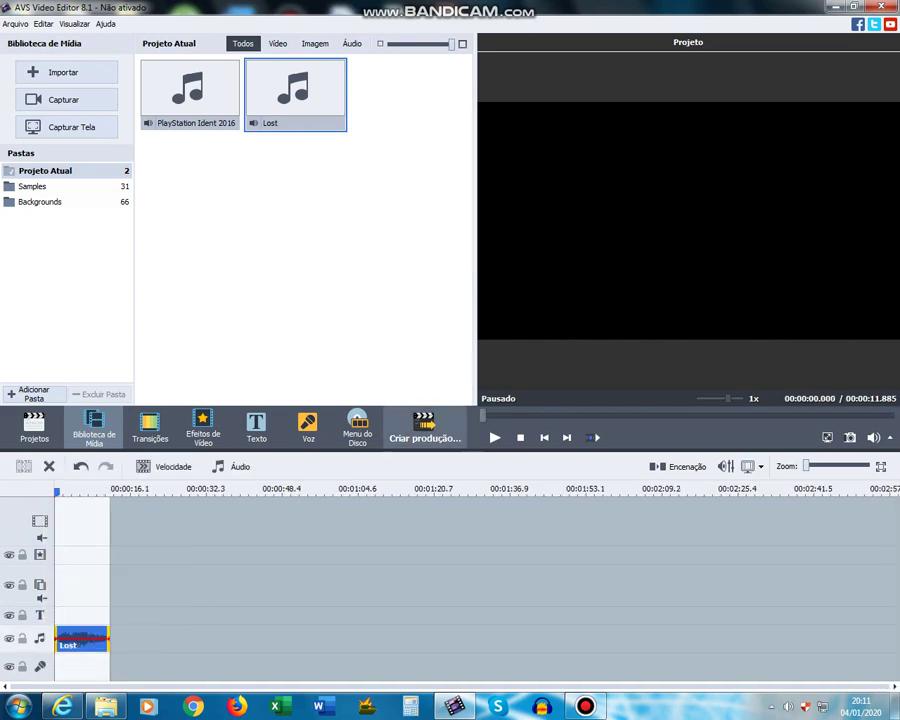
Produce the project as an MP4 with the Apple iPhone SE/5s/5c/5 HD profile, naming the file VoPSI2016LS
left_click(425, 427)
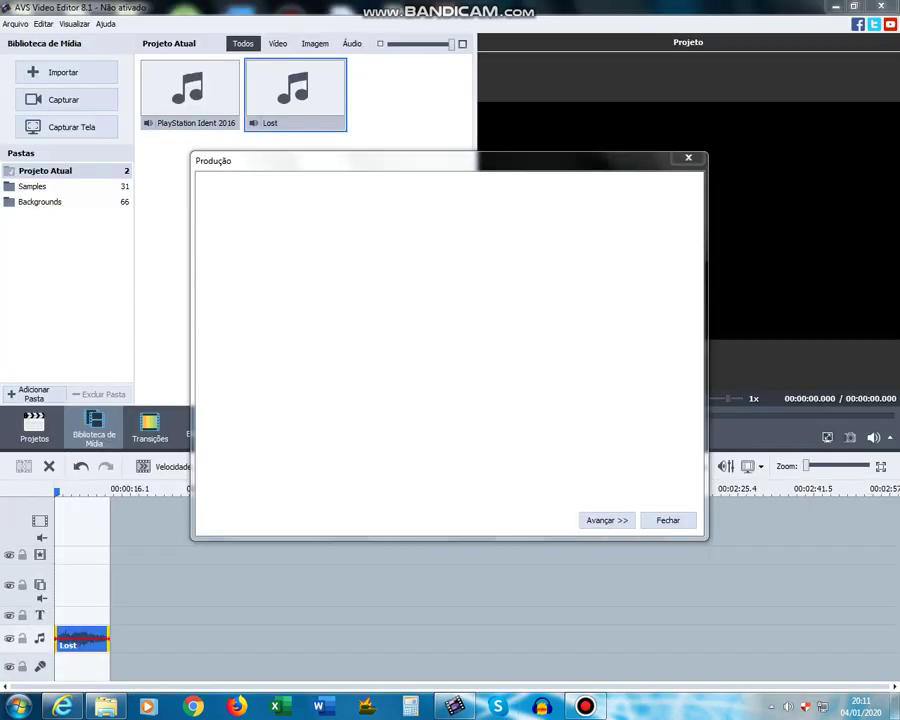
left_click(607, 520)
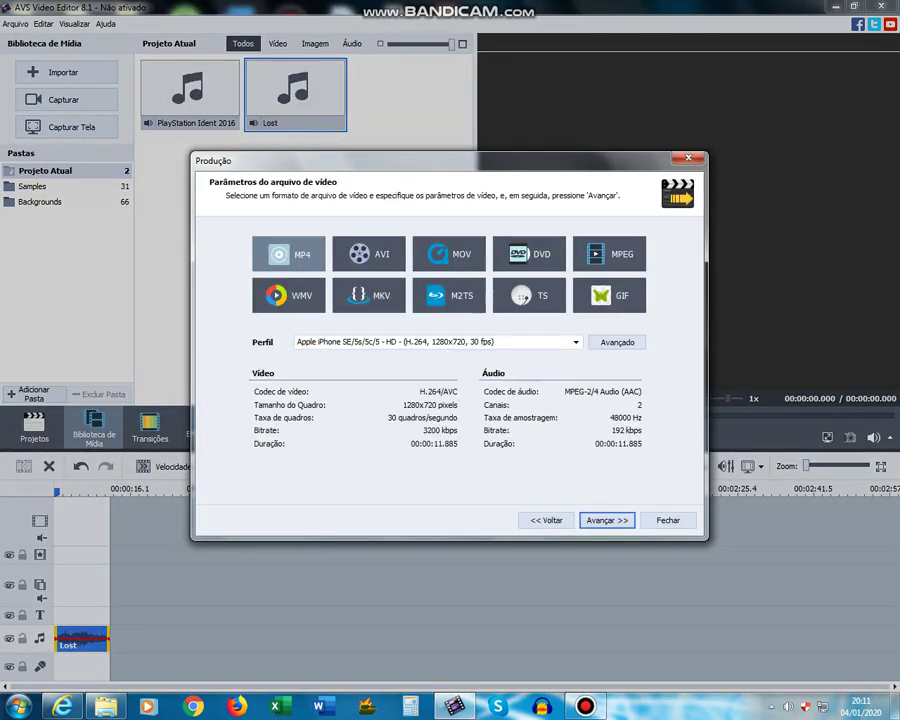
left_click(607, 520)
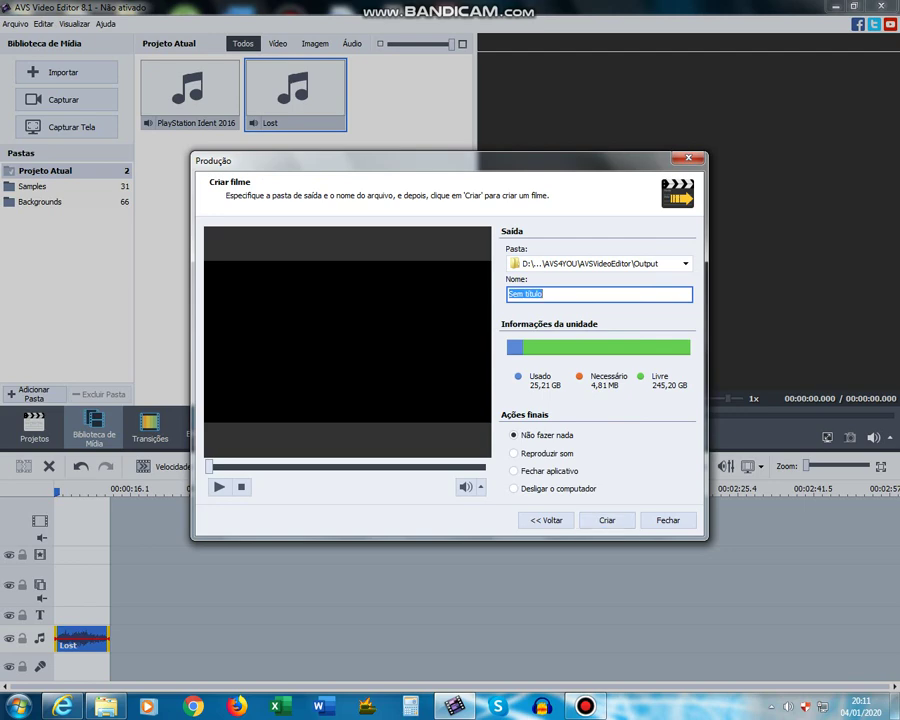
type("Vo")
type("PSI2016LS")
key("Return")
key("Return")
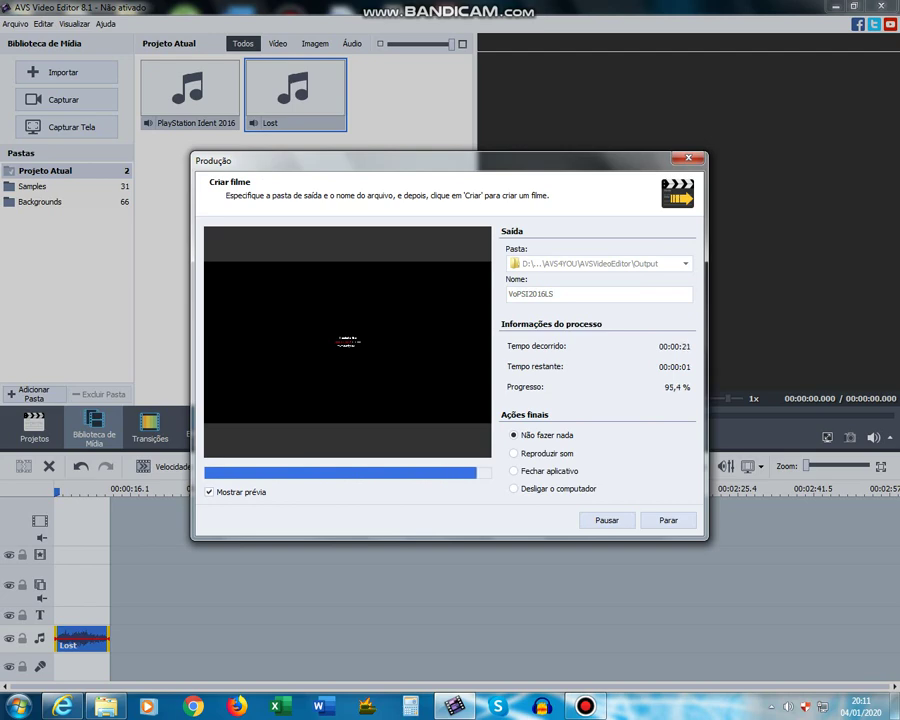
Open the output folder, import the VoPSI2016LS video into the media library, and close the Vídeos folder window
key("Return")
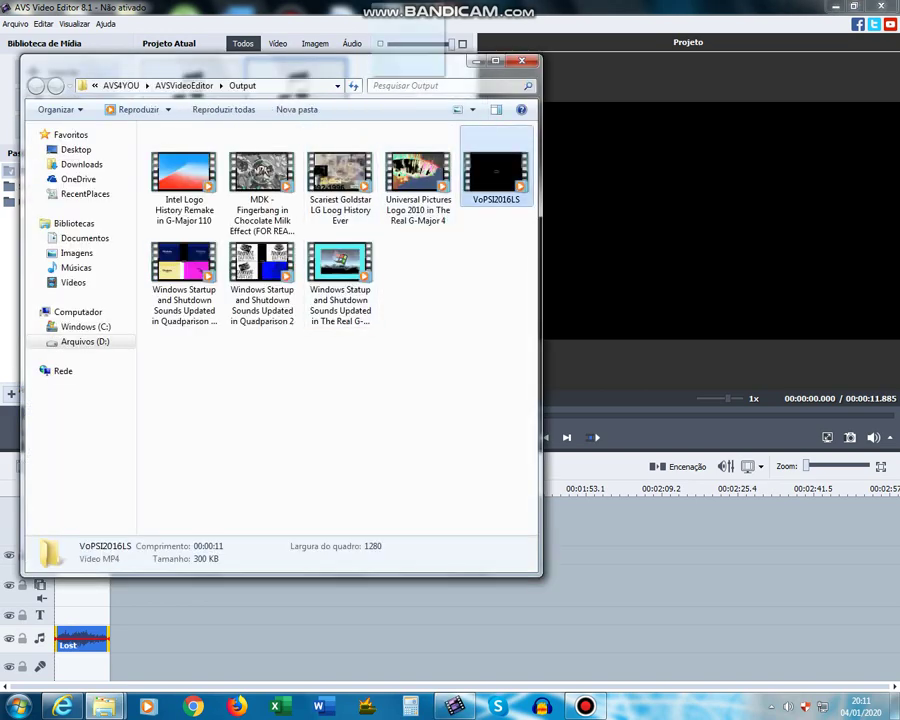
left_click_drag(386, 61, 677, 162)
left_click_drag(783, 272, 400, 95)
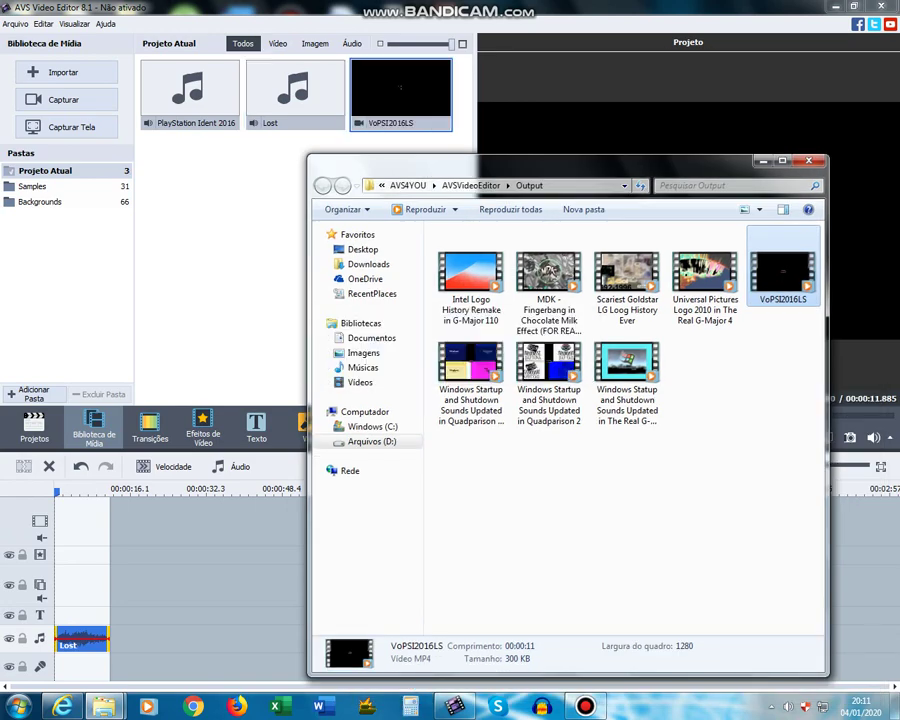
mouse_move(104, 706)
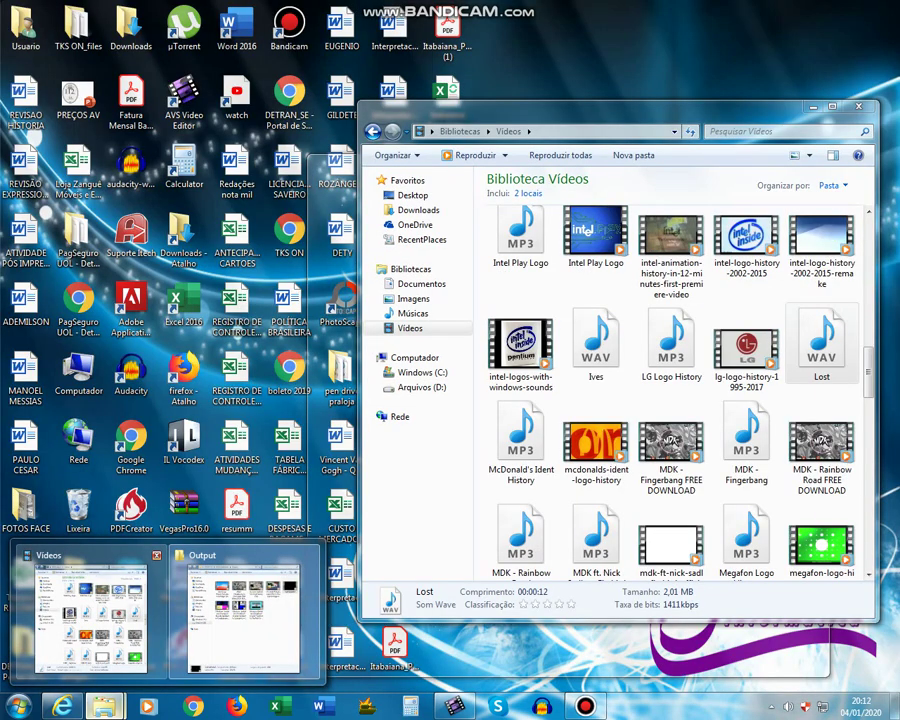
left_click(156, 555)
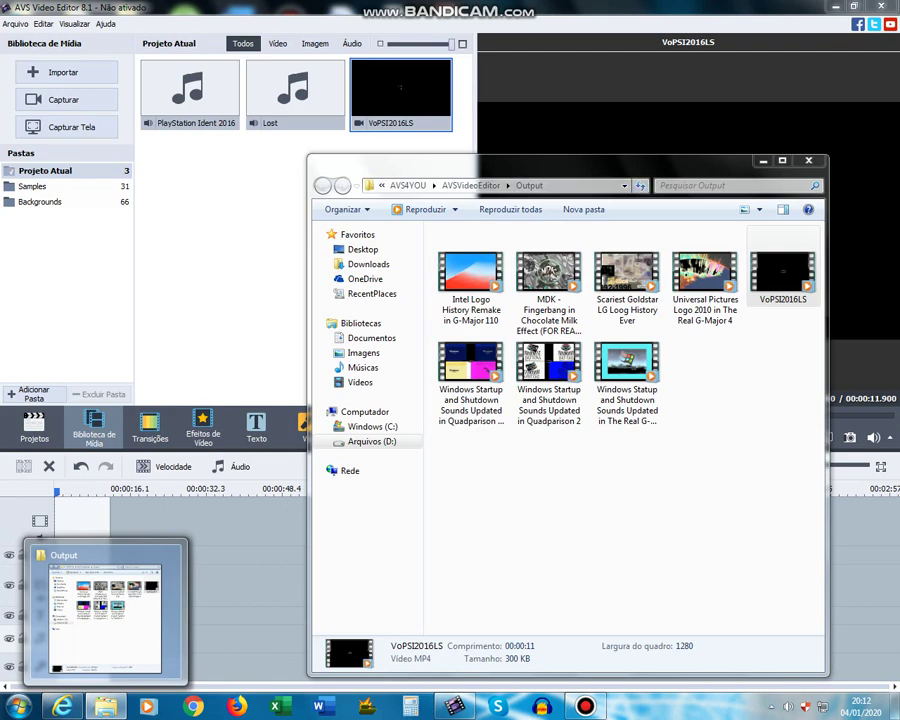
Extract the VoPSI2016LS video's audio as an MP3 named VoPS2016LS, and close the video editor without saving the project
left_click(403, 97)
right_click(404, 99)
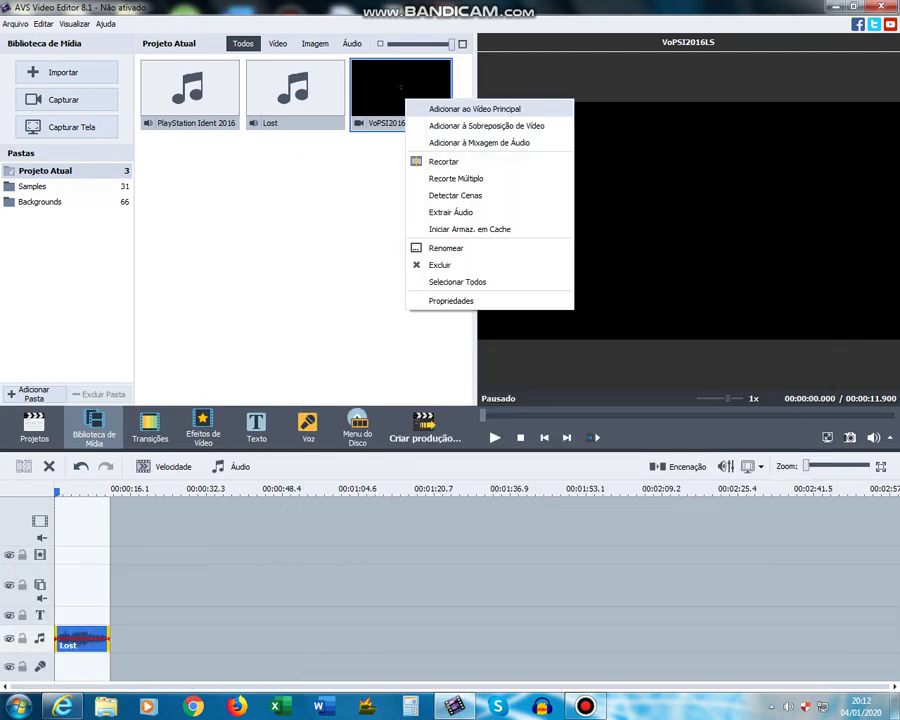
left_click(451, 212)
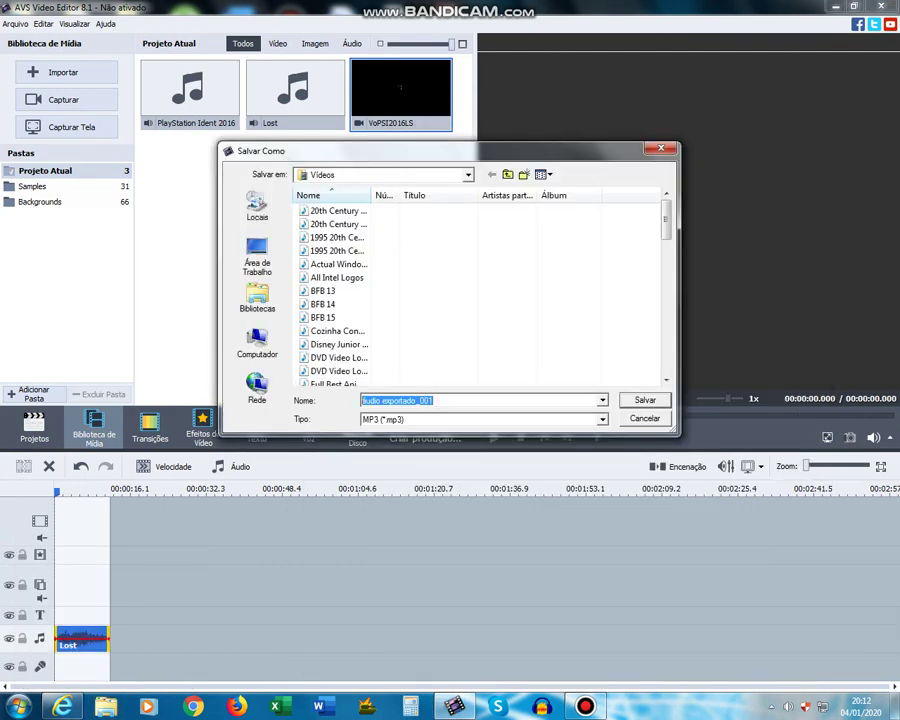
type("vOpsi2016l")
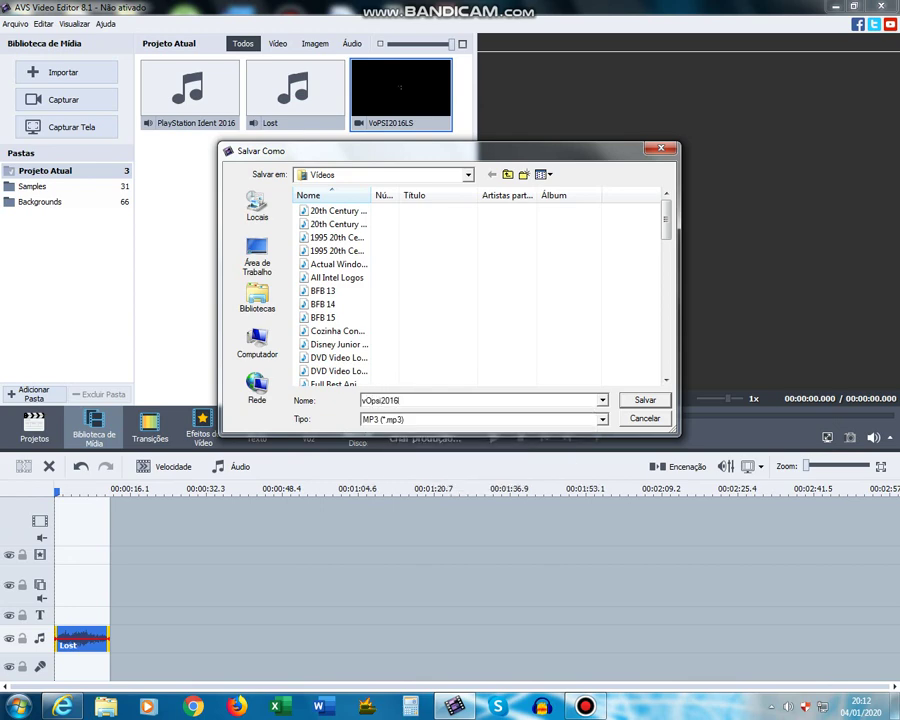
key("ctrl+a")
type("v")
key("BackSpace")
type("V")
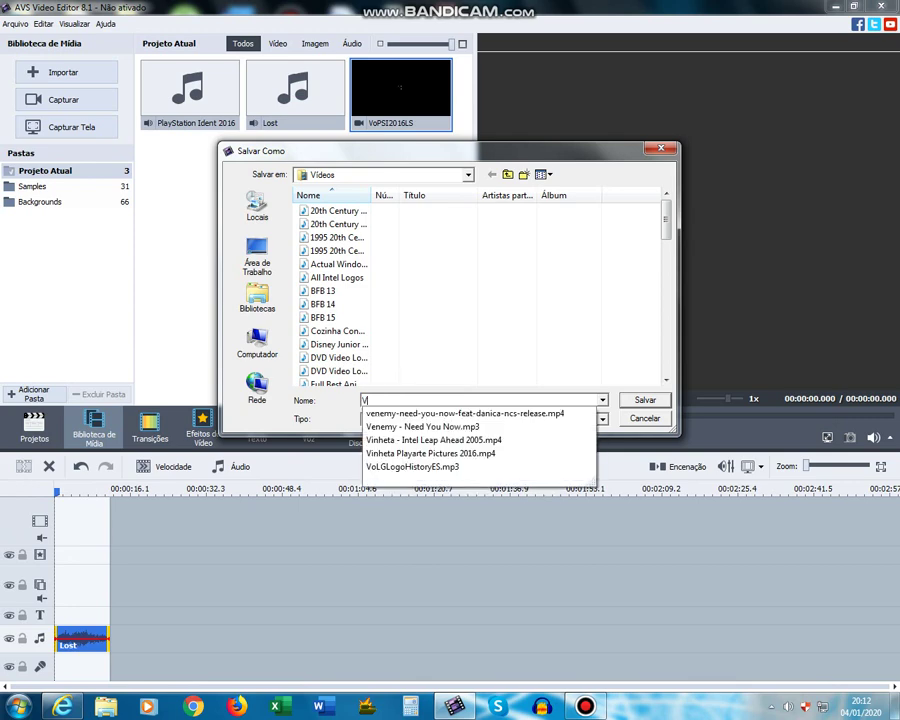
type("oPS2016LS")
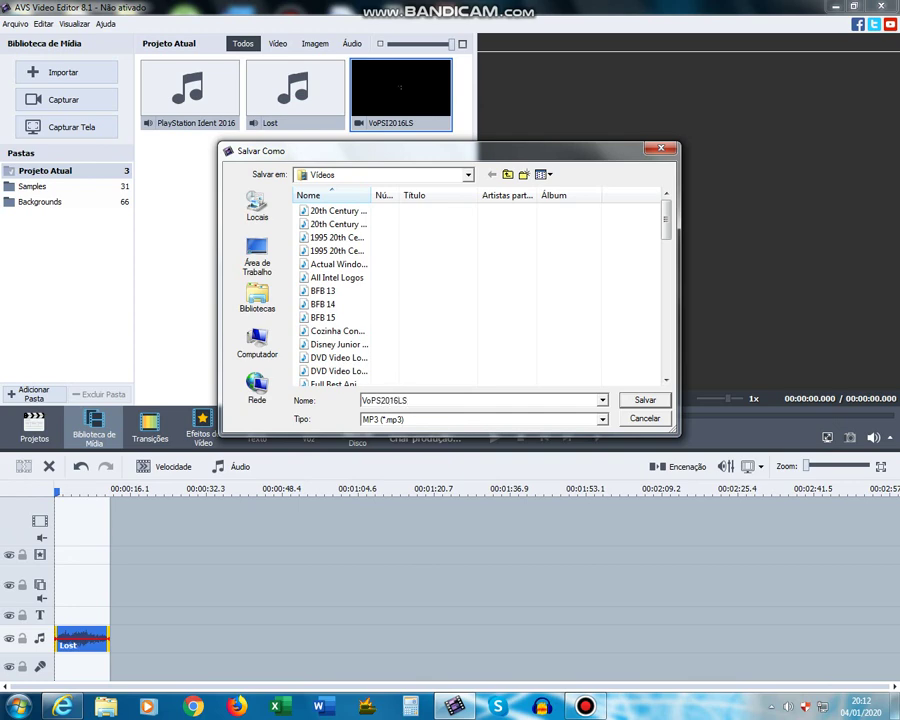
type("I2016LS")
key("Return")
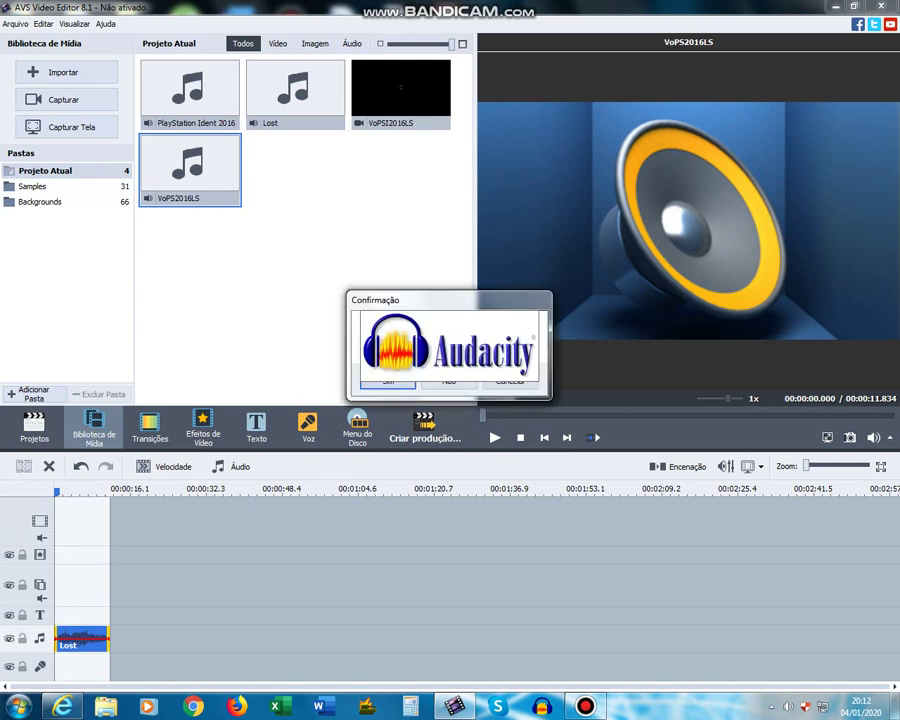
key("n")
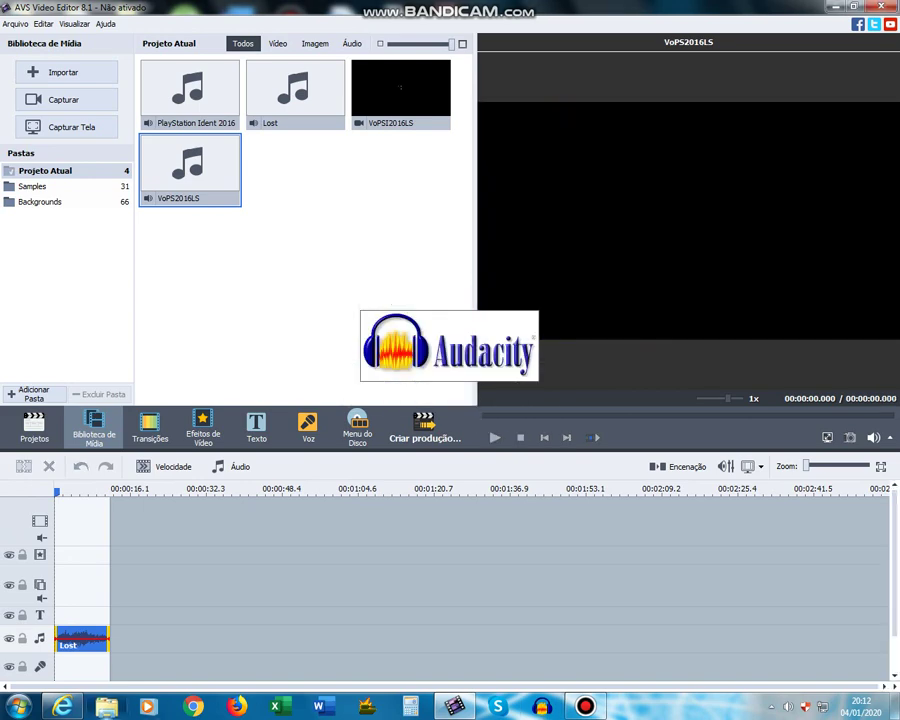
From the Vídeos library, searching for PLA, import the PlayStation Ident 2016 MP3 into Audacity, and add the VoPS2016LS MP3 as a second track
left_click(106, 706)
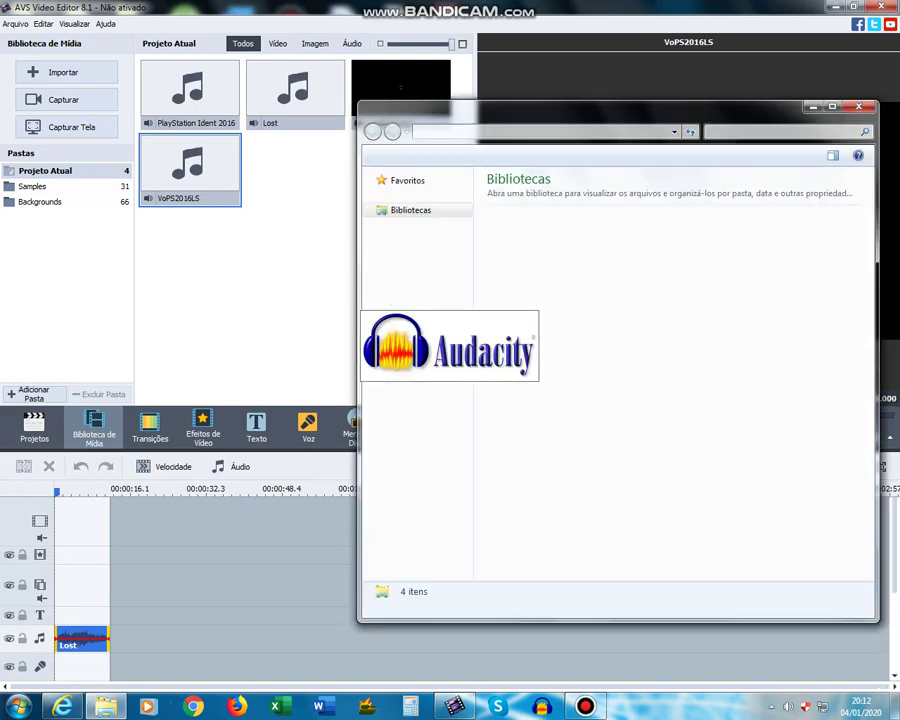
double_click(714, 266)
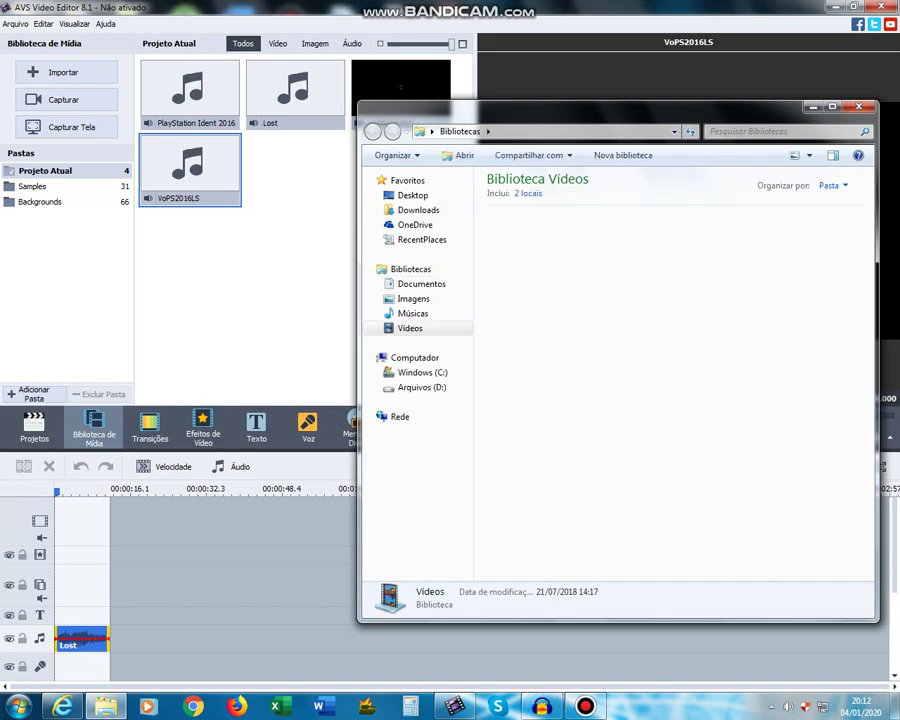
scroll(730, 240, "down", 6)
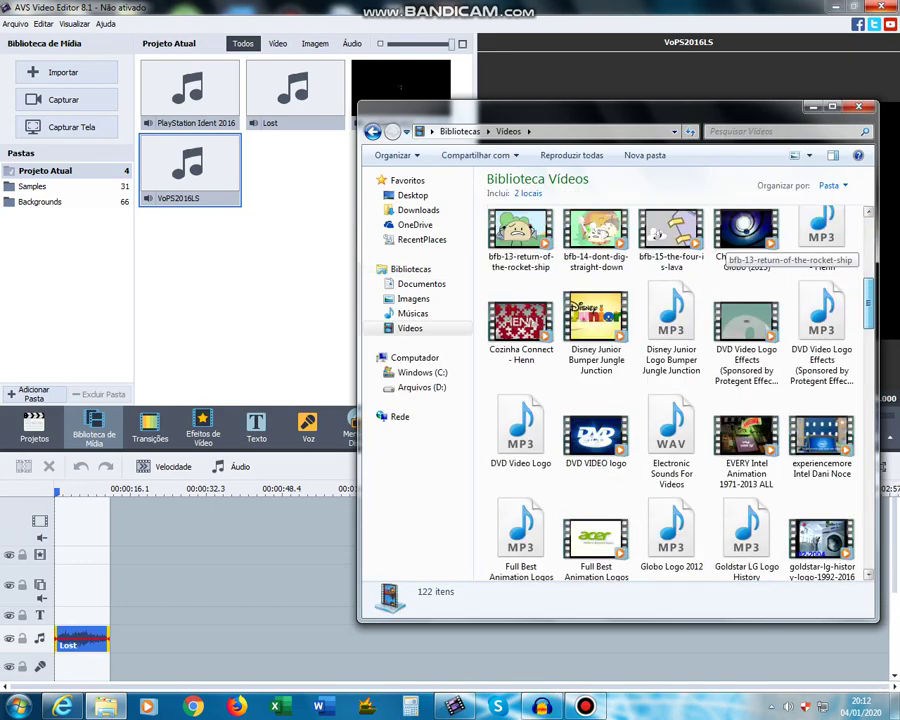
scroll(728, 245, "down", 6)
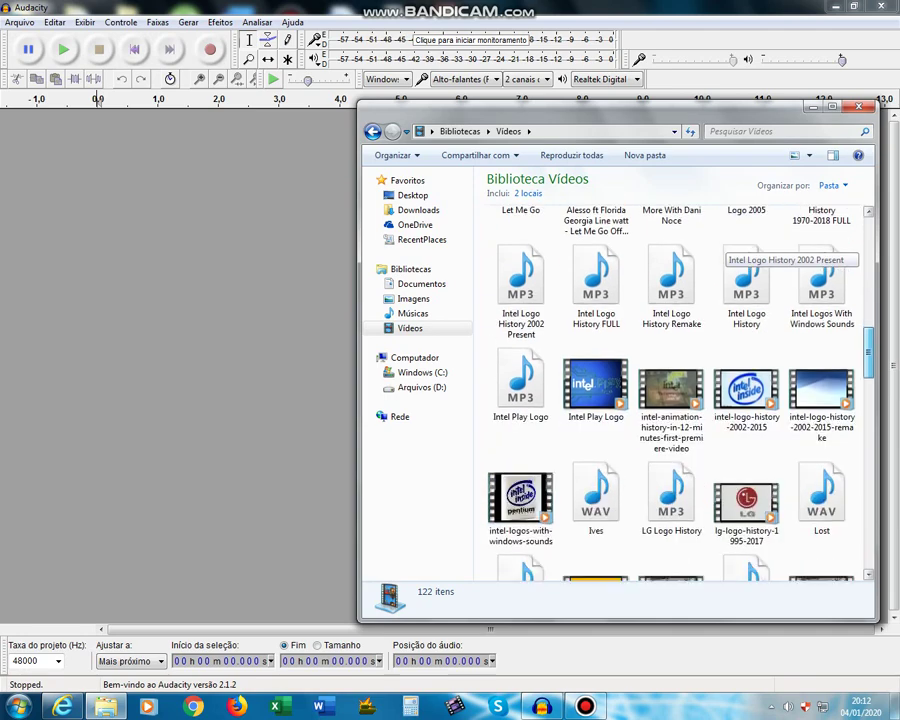
scroll(745, 255, "down", 4)
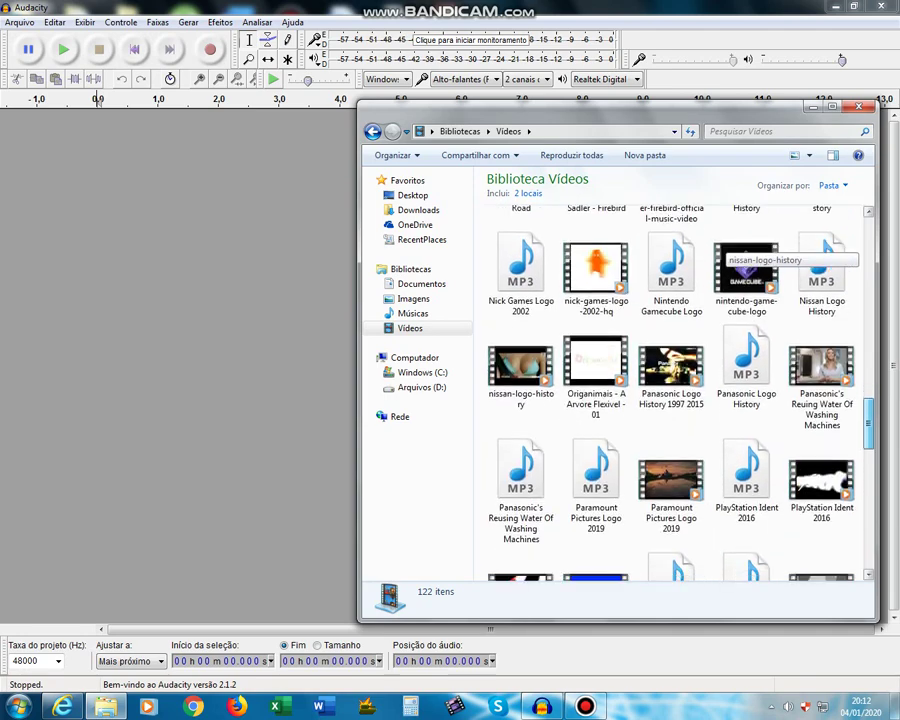
scroll(740, 240, "down", 4)
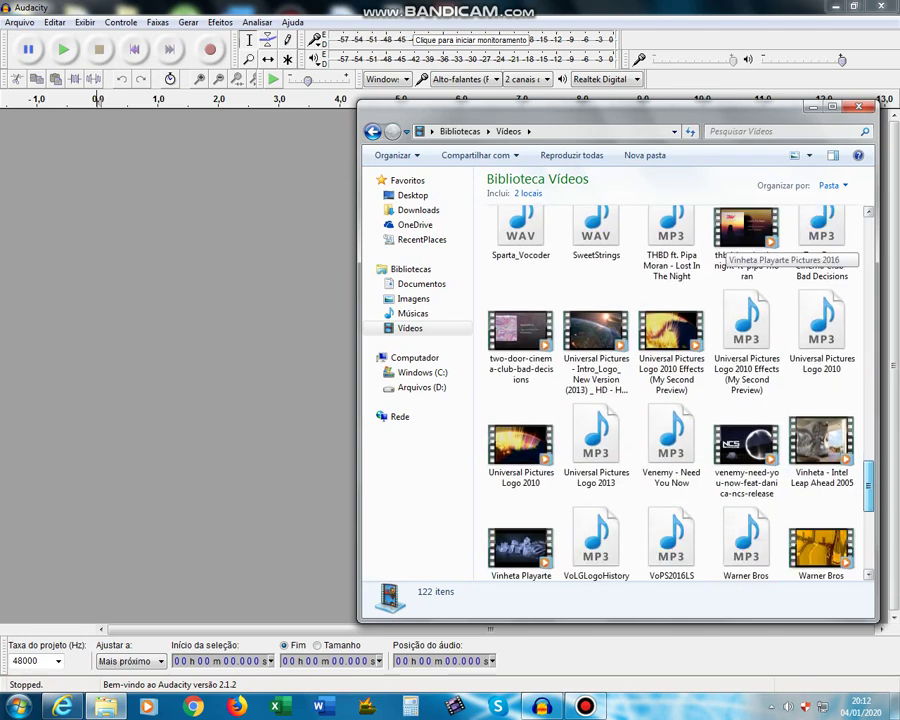
scroll(740, 240, "up", 2)
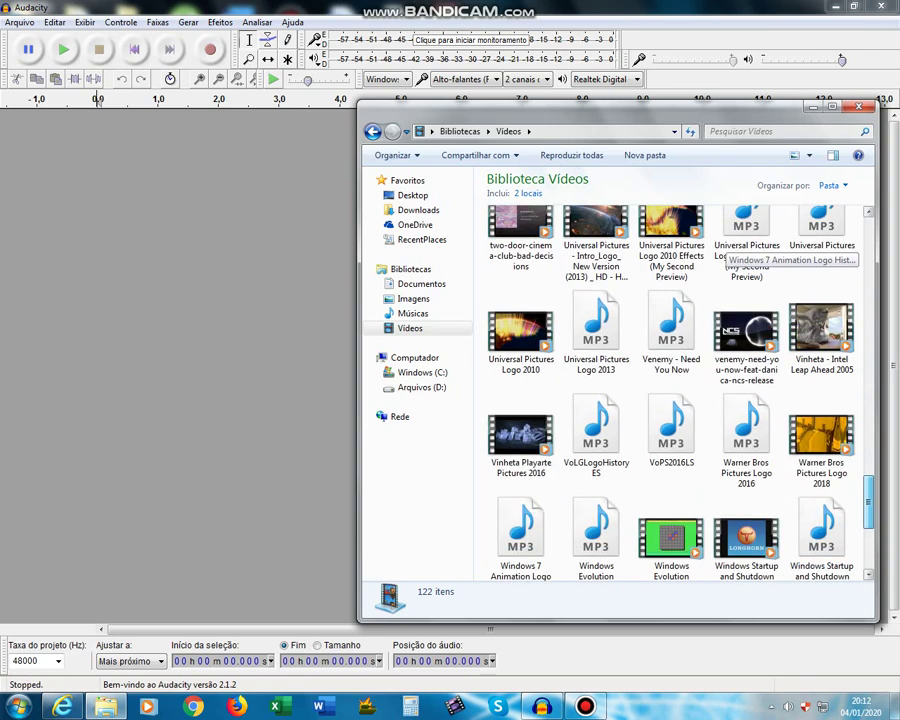
scroll(760, 250, "up", 3)
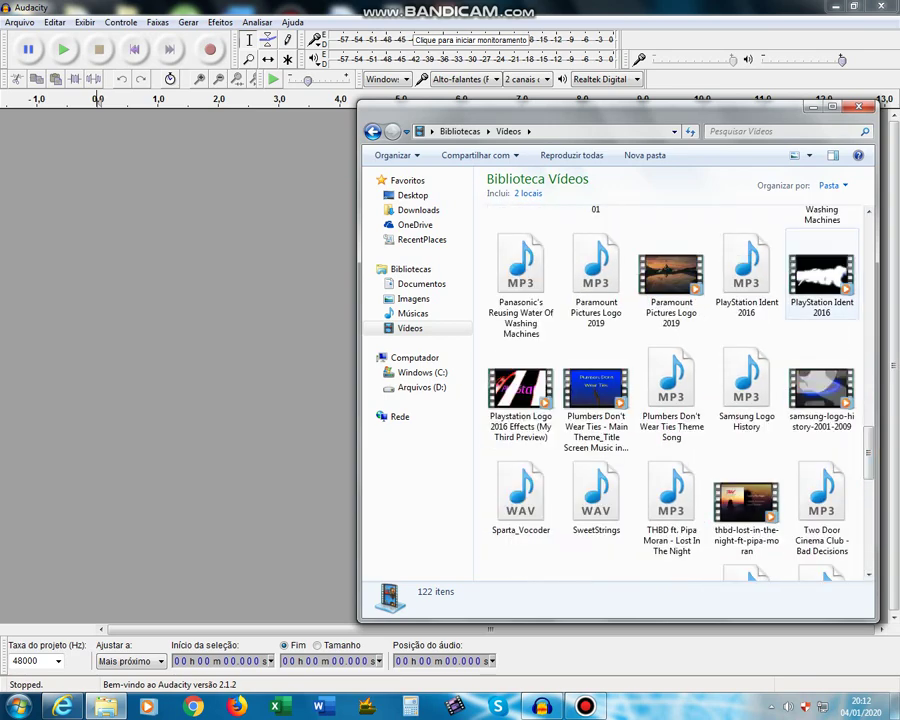
left_click(780, 132)
type("PL")
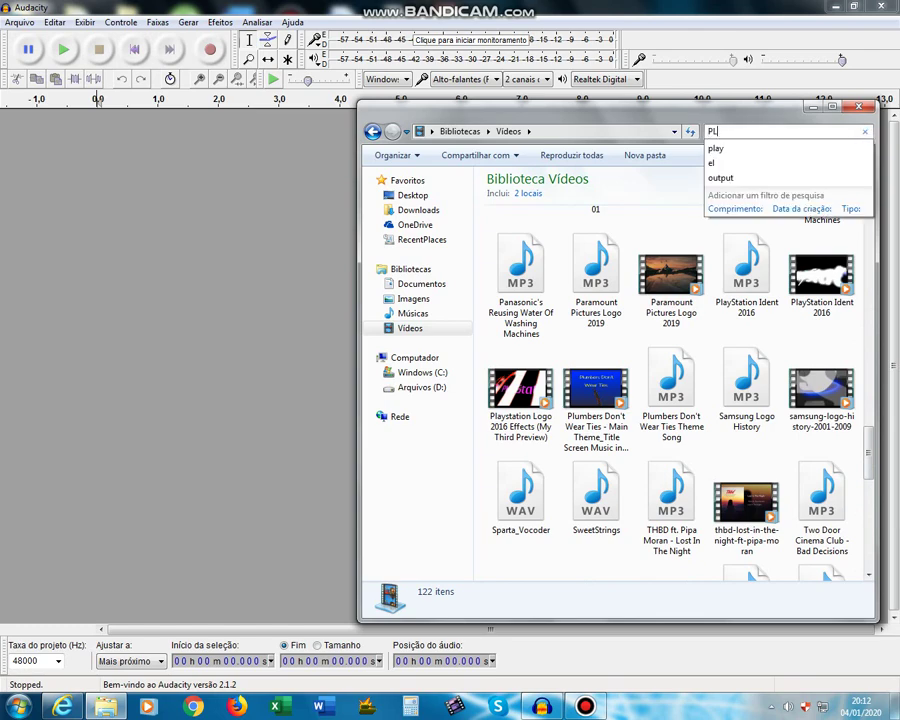
type("A")
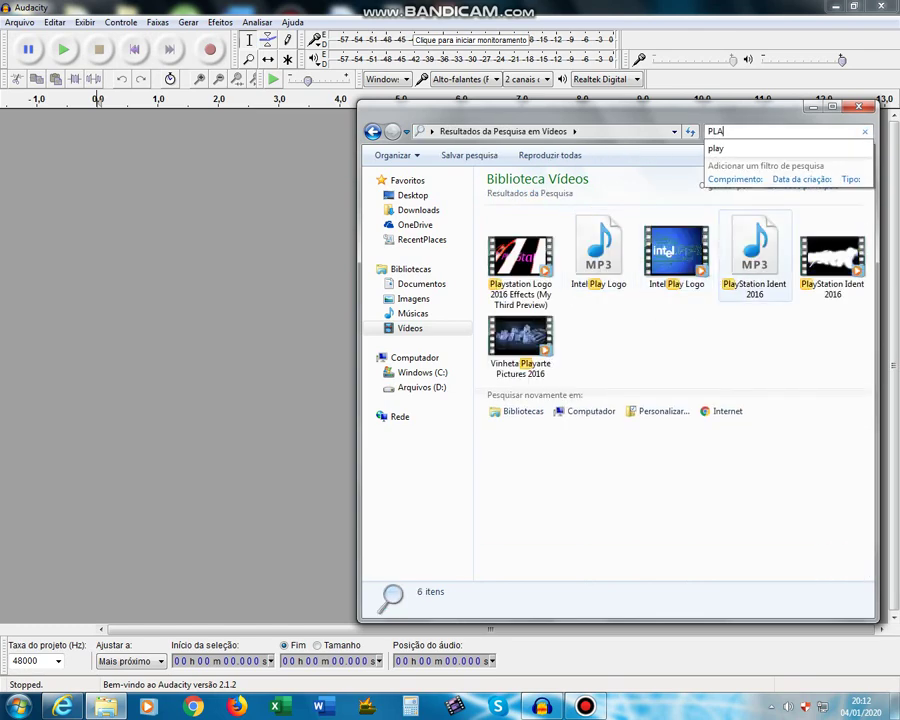
left_click_drag(755, 250, 84, 240)
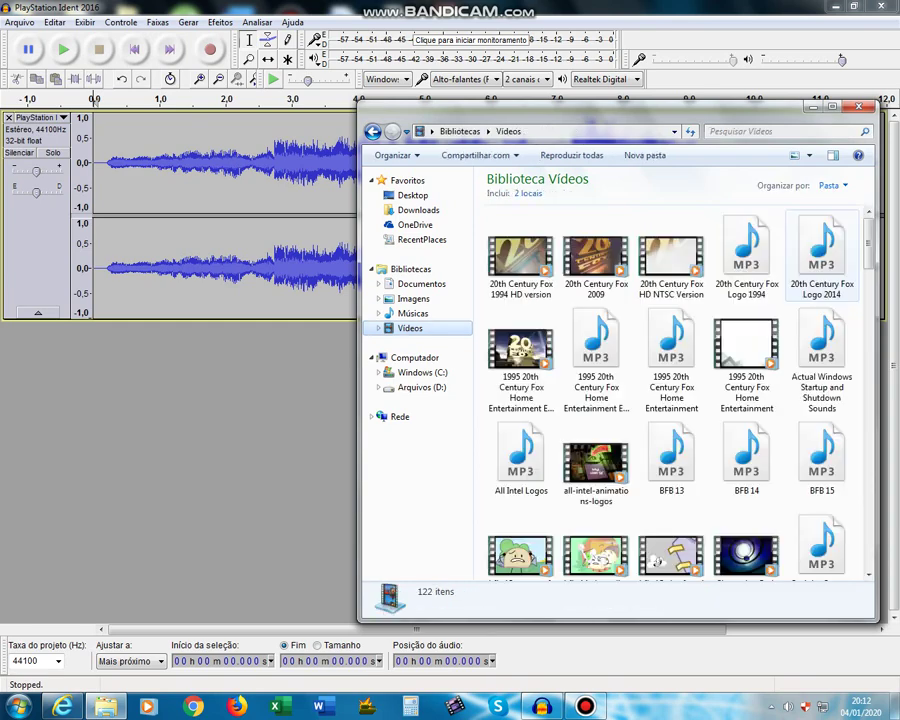
left_click_drag(868, 246, 868, 526)
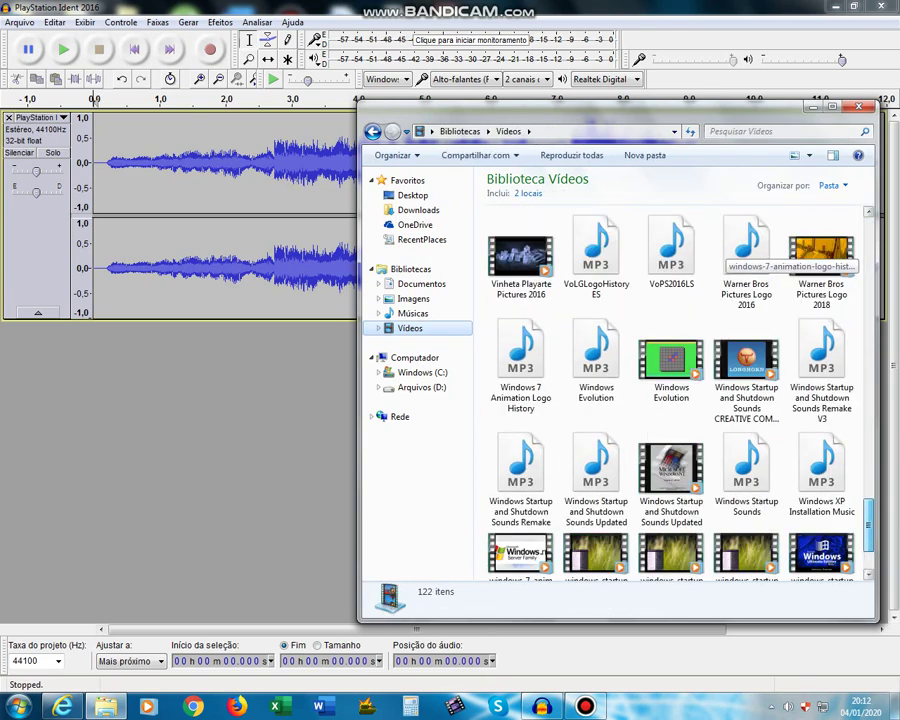
left_click_drag(672, 250, 182, 392)
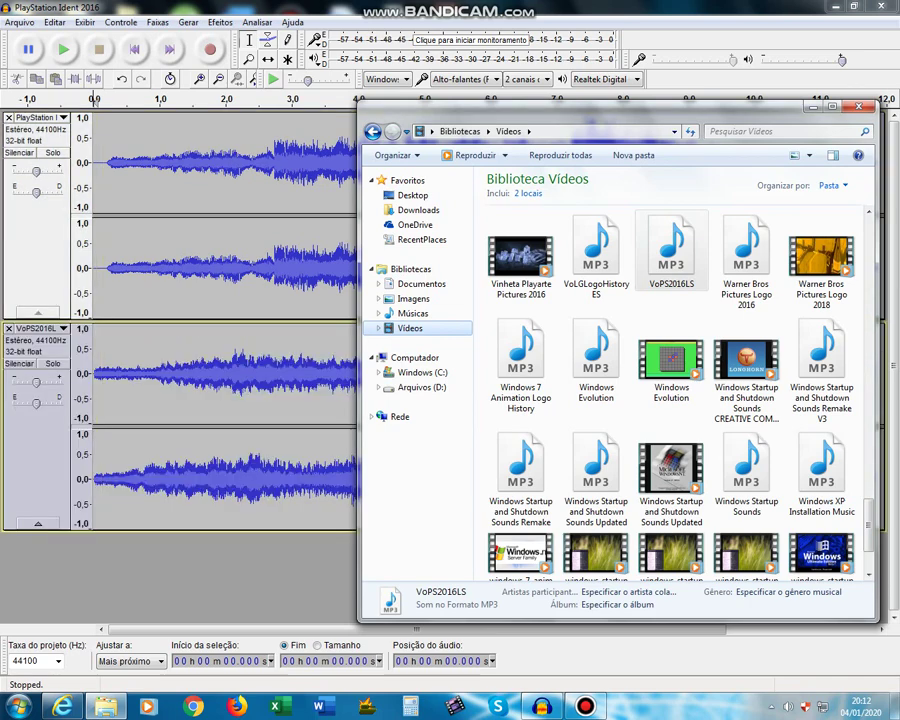
Split the PlayStation Ident 2016 and VoPS2016LS stereo tracks into separate left and right channel tracks
left_click(40, 117)
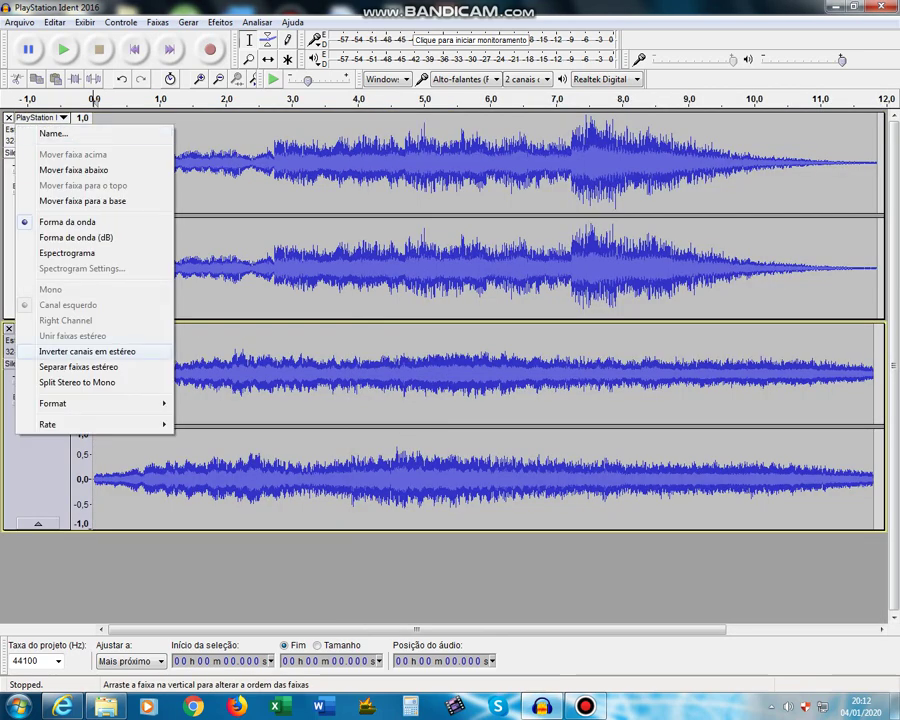
left_click(78, 367)
left_click(40, 328)
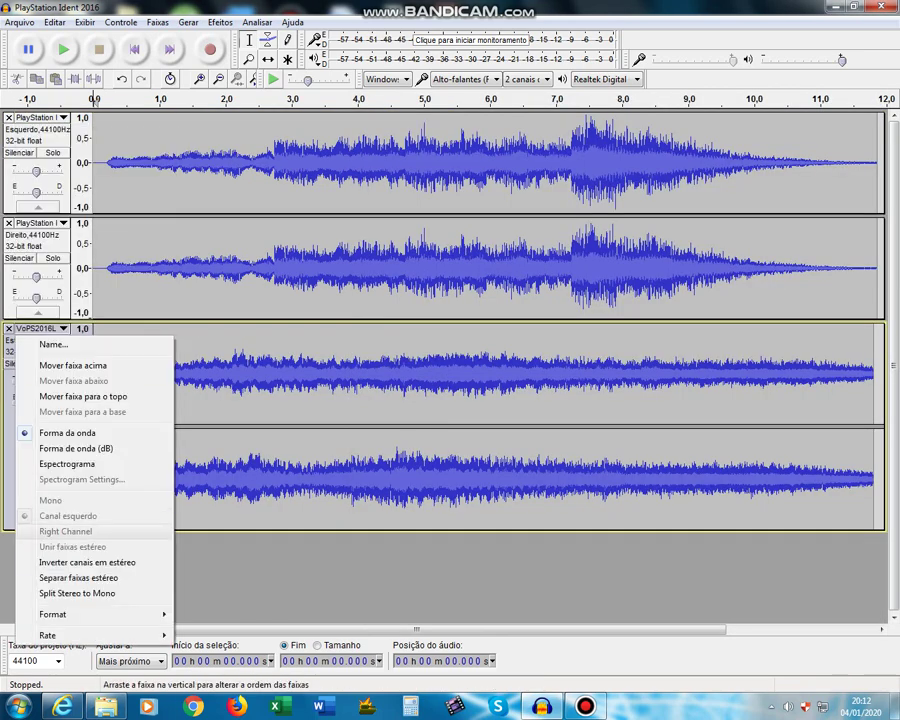
left_click(78, 578)
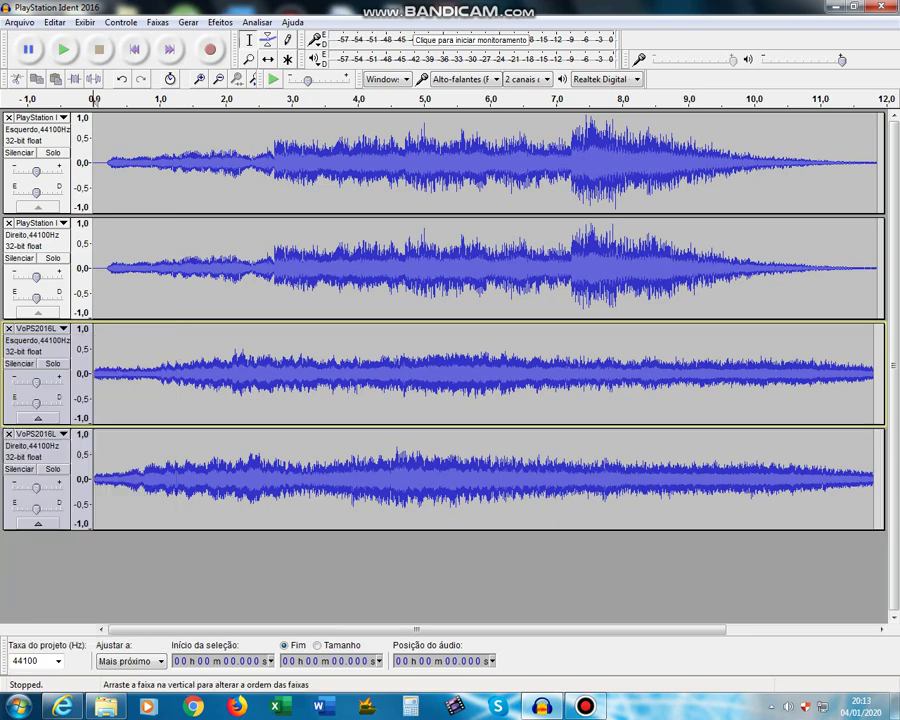
Delete the PlayStation Ident's right channel and VoPS2016LS's left channel, and join the two remaining tracks into one stereo track
left_click(8, 222)
left_click(8, 222)
left_click(40, 117)
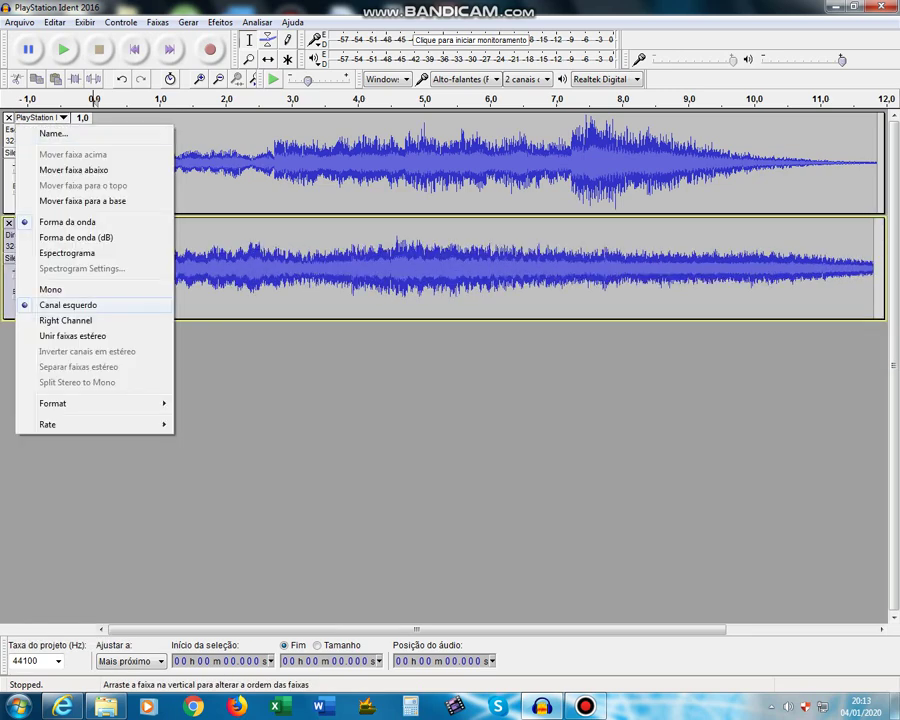
left_click(72, 336)
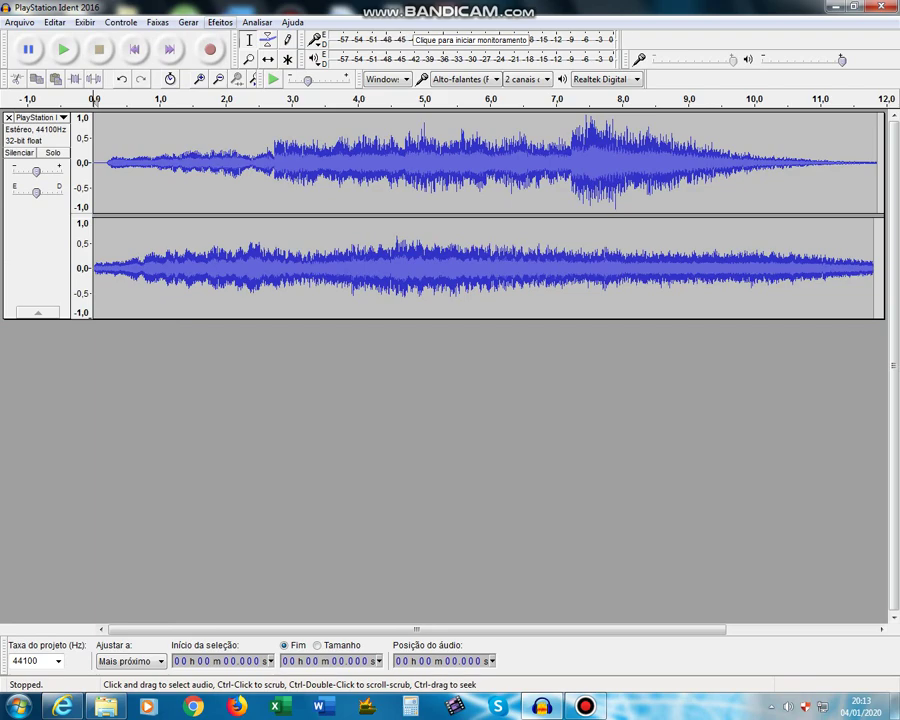
Apply the Vocoder effect to the whole combined stereo track
left_click(220, 22)
mouse_move(256, 712)
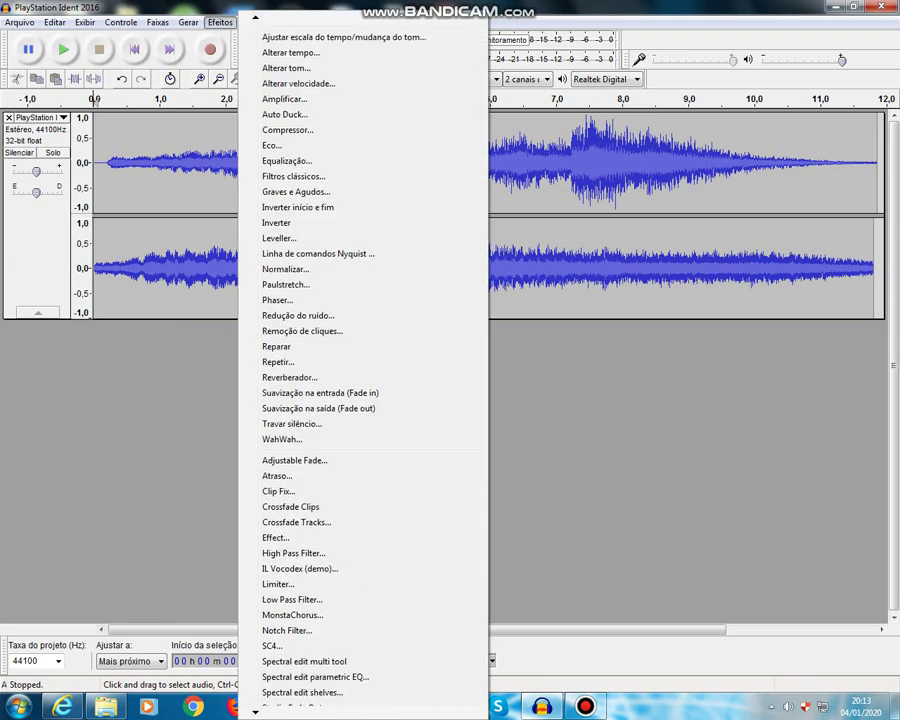
left_click(279, 686)
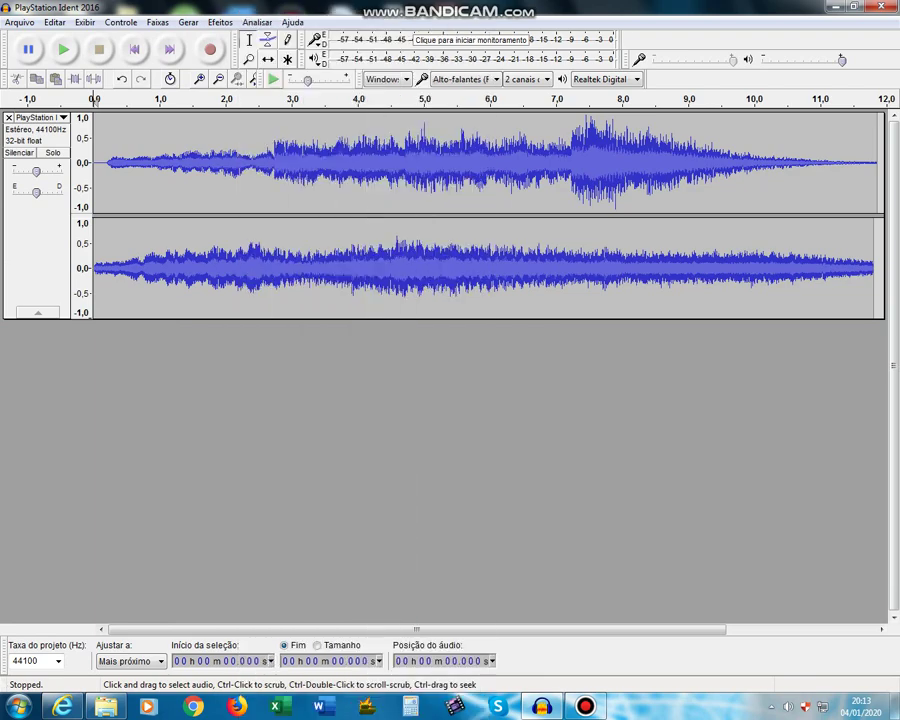
left_click(530, 440)
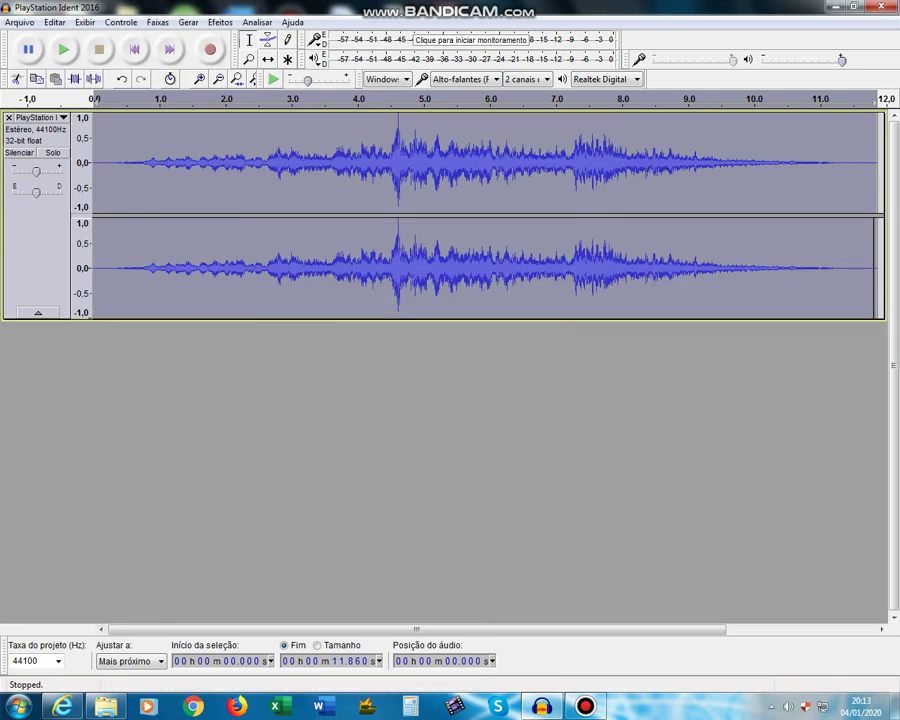
Export the audio as a 16-bit PCM WAV named PlayStation Ident 2016 in Lost Sounds in the Audacity folder
left_click(20, 22)
left_click(78, 231)
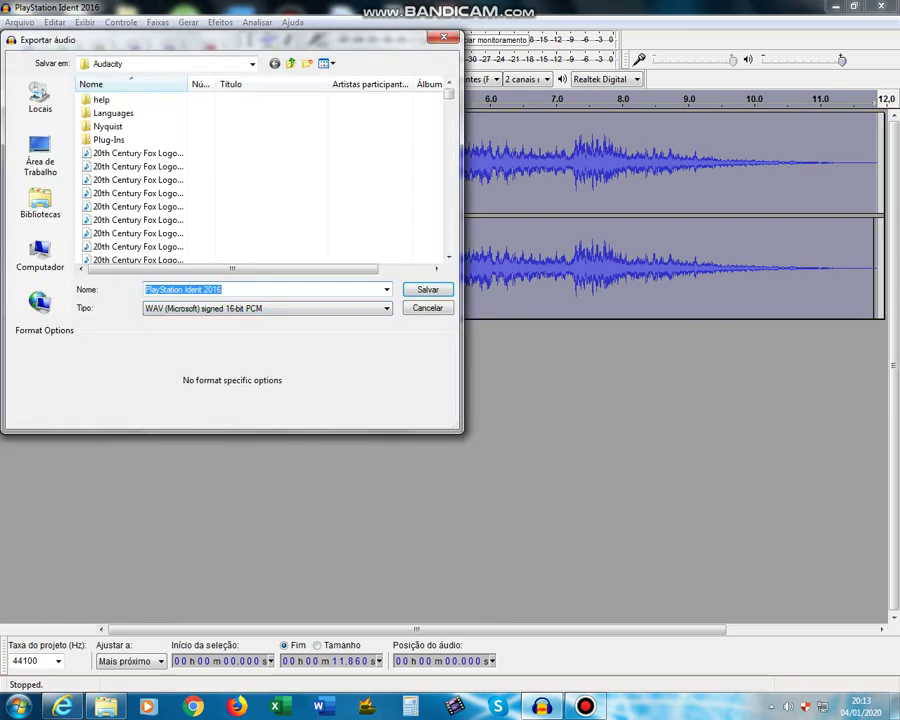
left_click(223, 289)
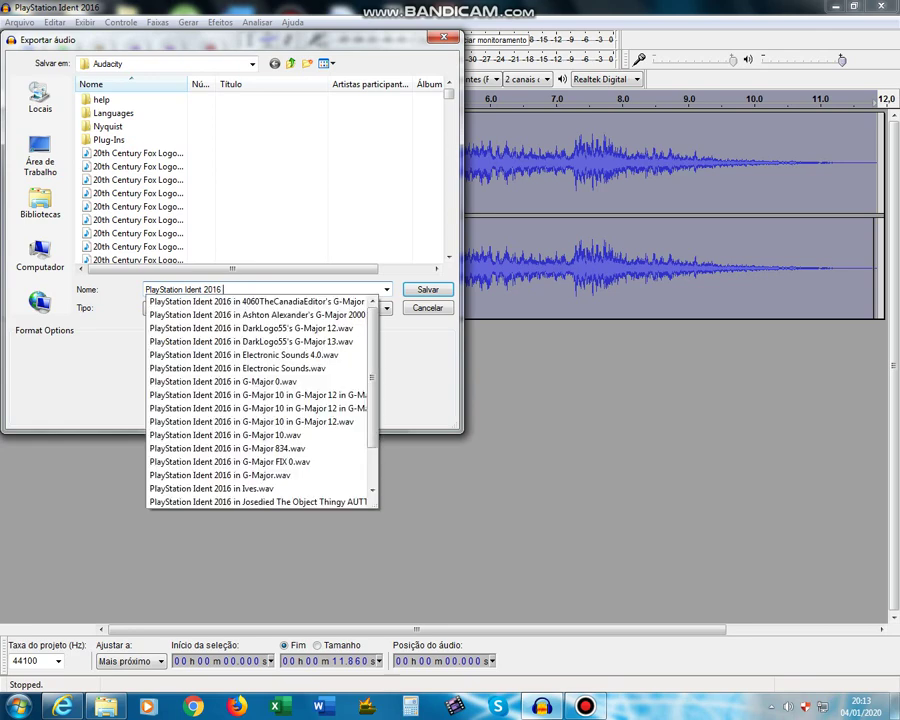
type("in Lost Sounds")
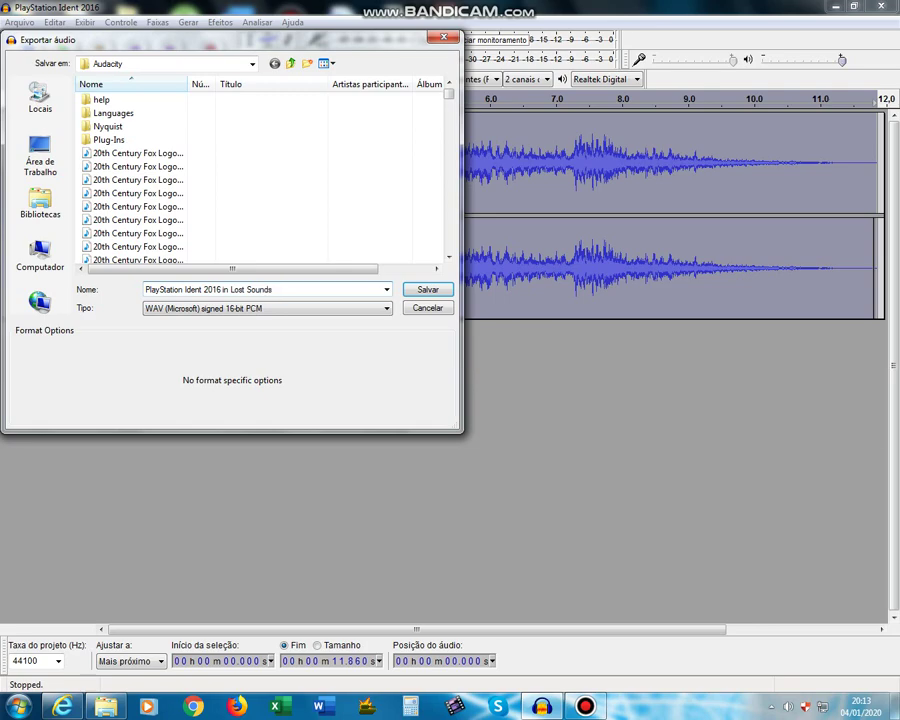
key("Return")
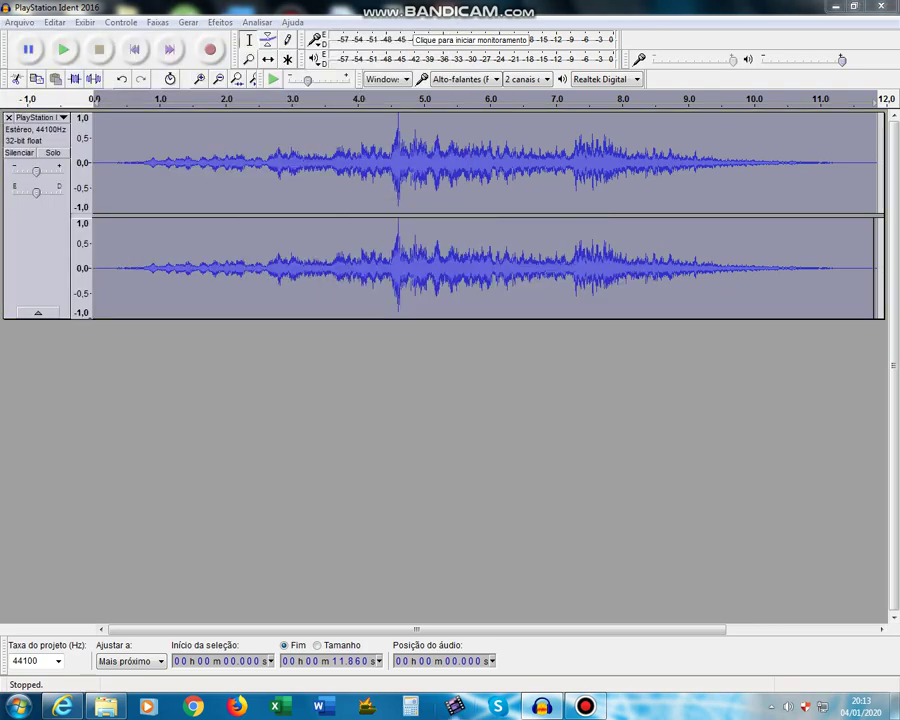
Close Audacity without saving the project changes, and minimize the browser window
key("alt+F4")
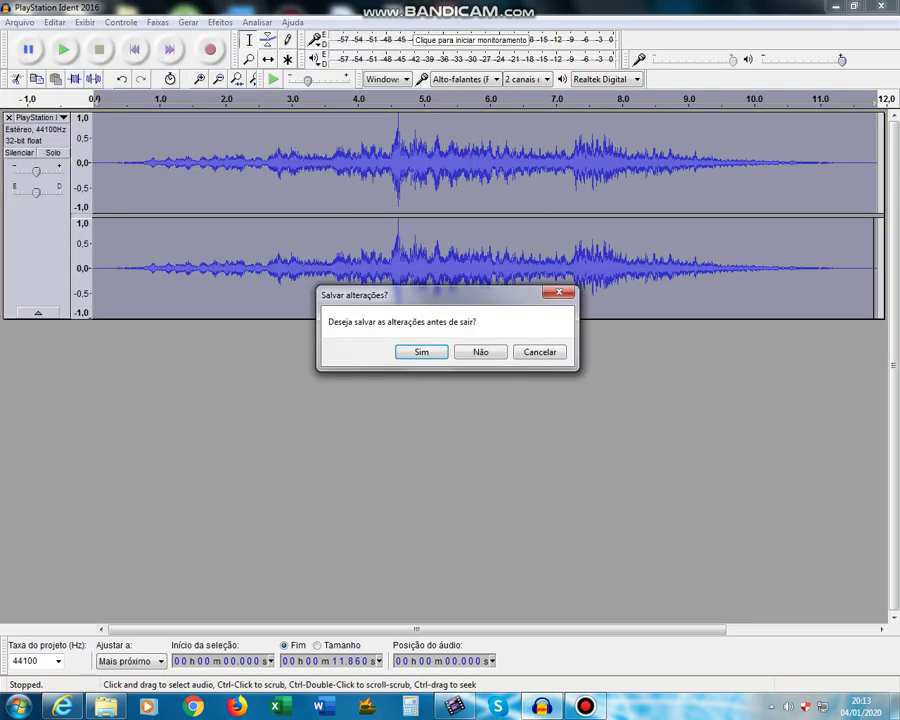
left_click(481, 352)
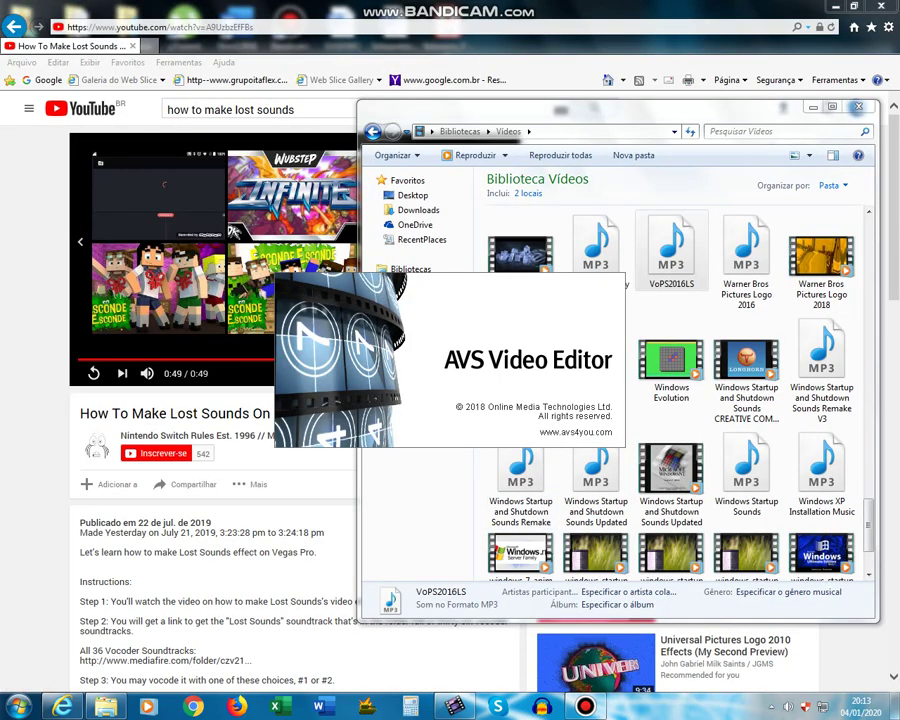
left_click(836, 6)
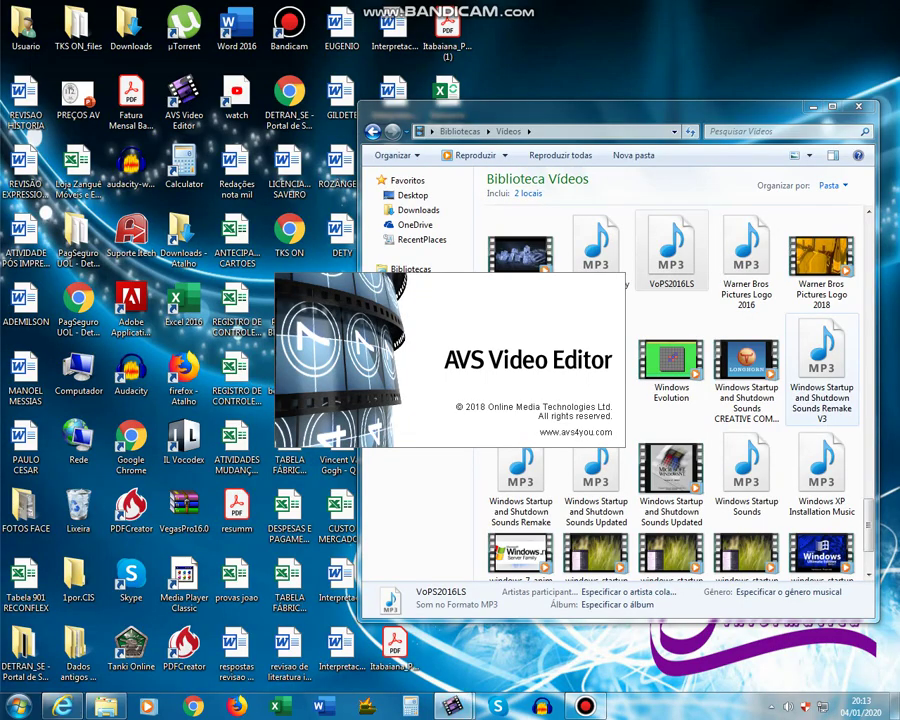
Import the PlayStation Ident 2016 video from the Videos library into the AVS Video Editor media library
left_click(660, 306)
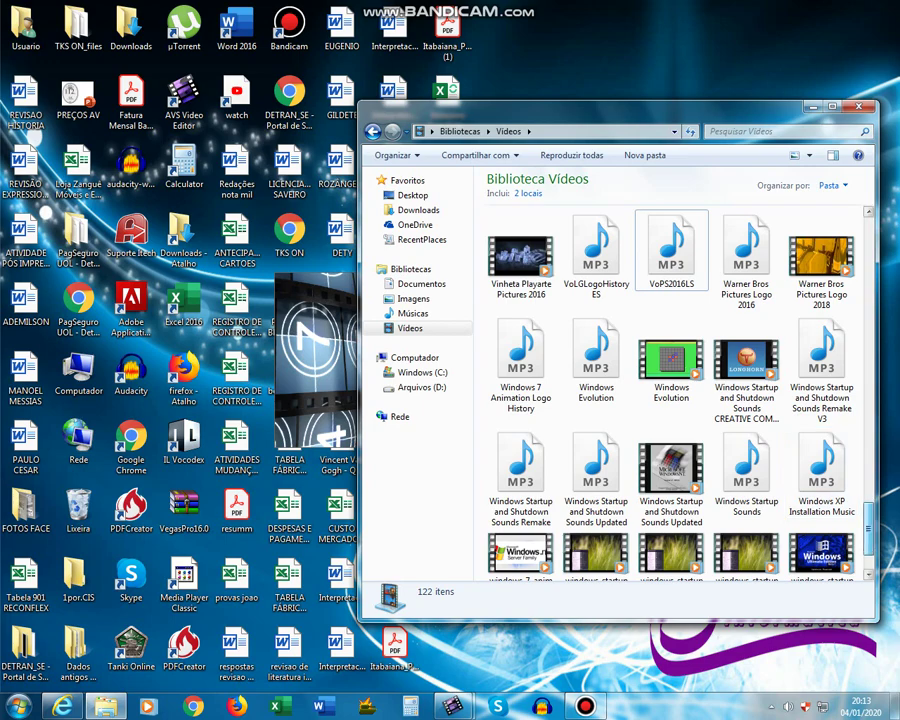
scroll(738, 527, "up", 6)
scroll(738, 527, "down", 1)
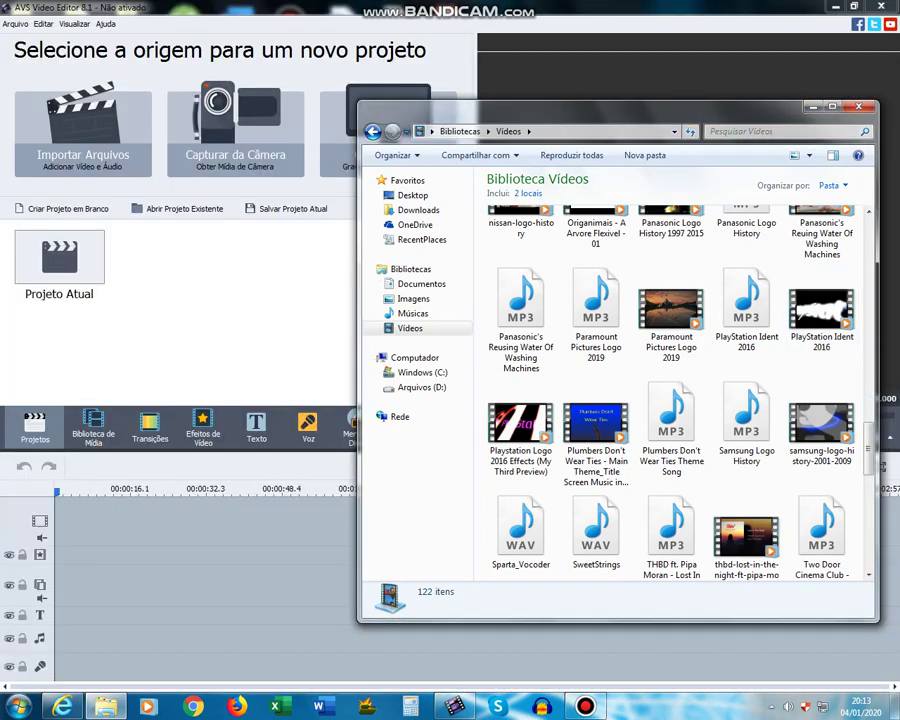
left_click(94, 428)
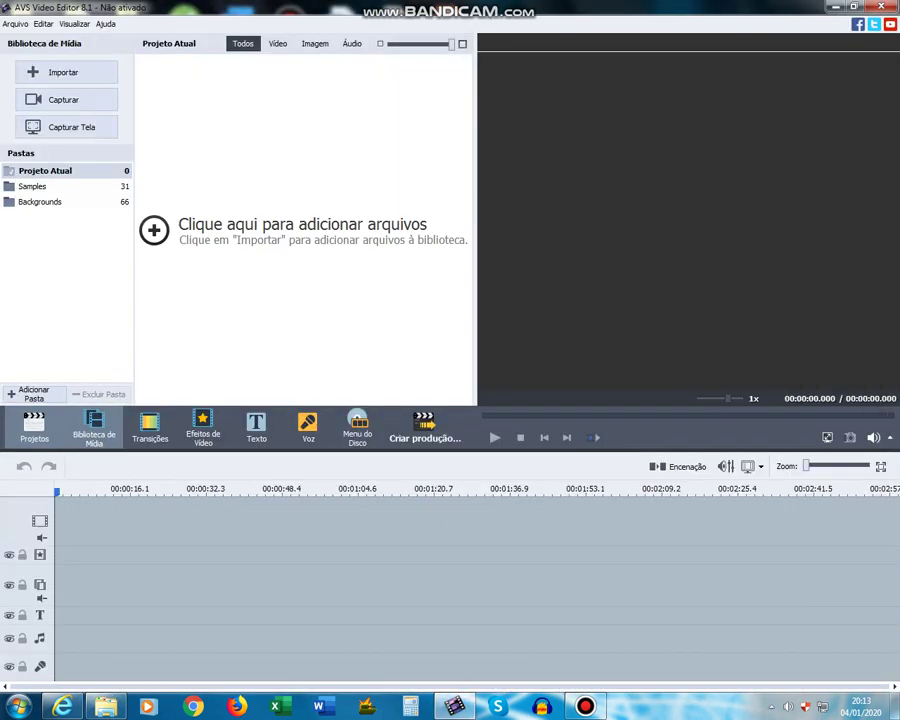
left_click(105, 706)
left_click(822, 310)
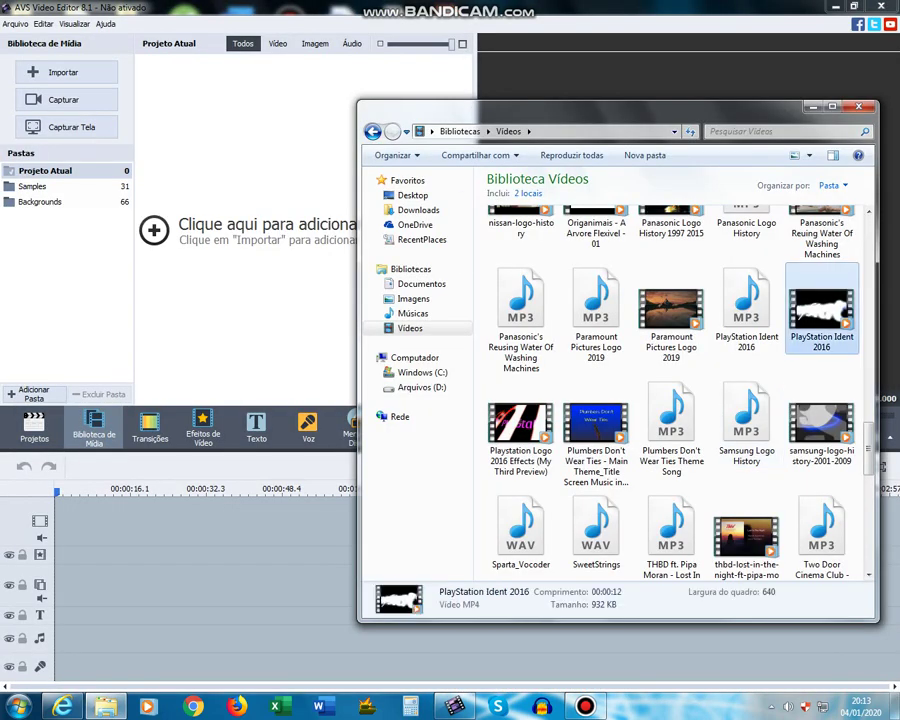
left_click_drag(822, 310, 250, 290)
Place the PlayStation Ident 2016 video at the start of the main video track and mute its audio
left_click_drag(190, 92, 70, 512)
right_click(69, 510)
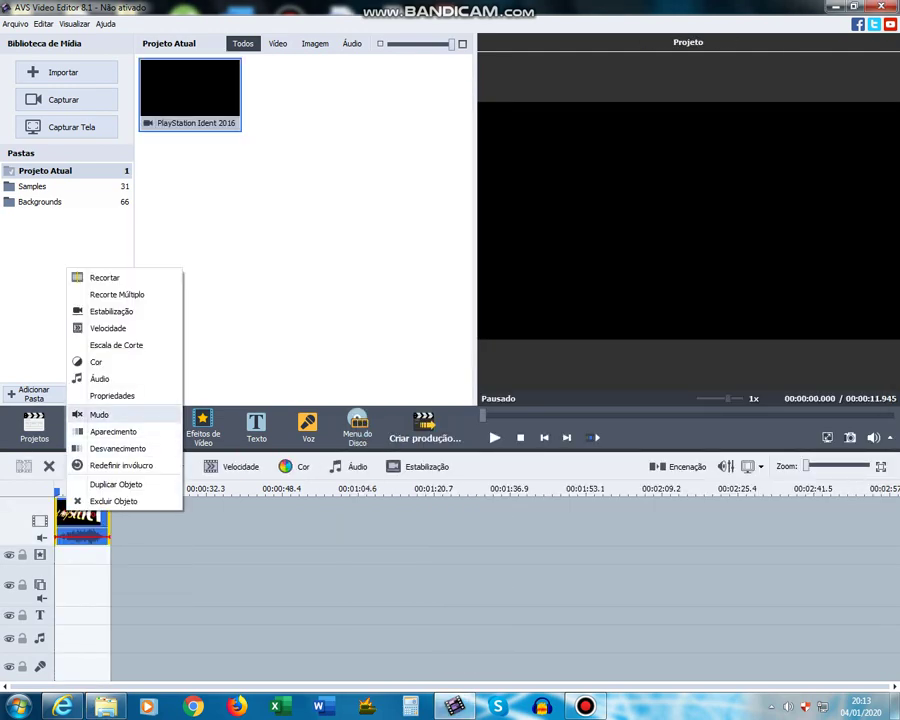
left_click(203, 430)
Apply the color-negative Inverter video effect over the full length of the PlayStation Ident clip
left_click(203, 428)
scroll(300, 230, "down", 6)
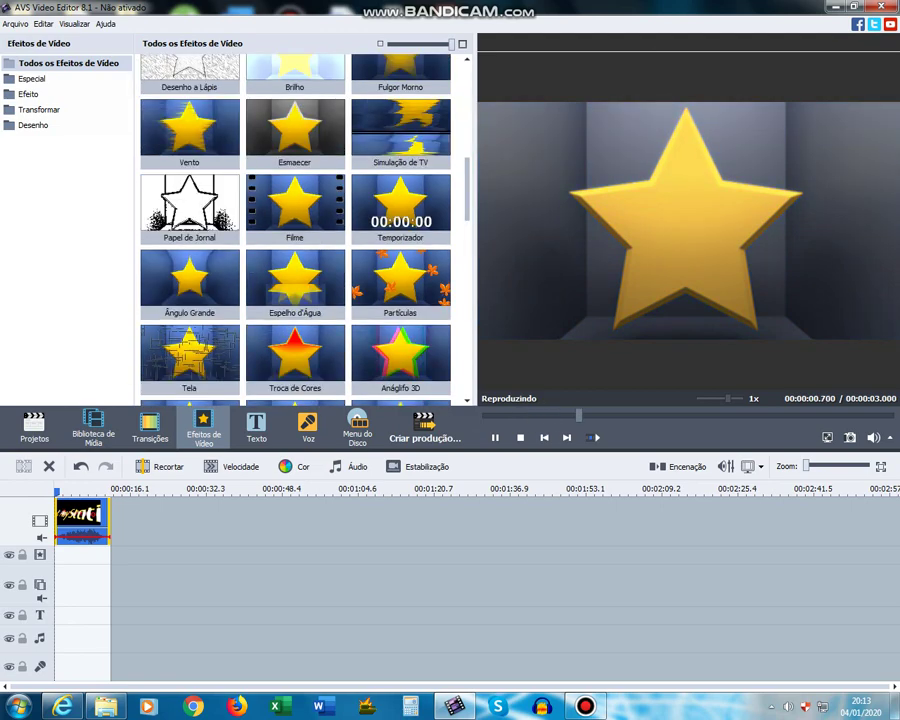
scroll(300, 230, "down", 1)
left_click_drag(400, 205, 120, 594)
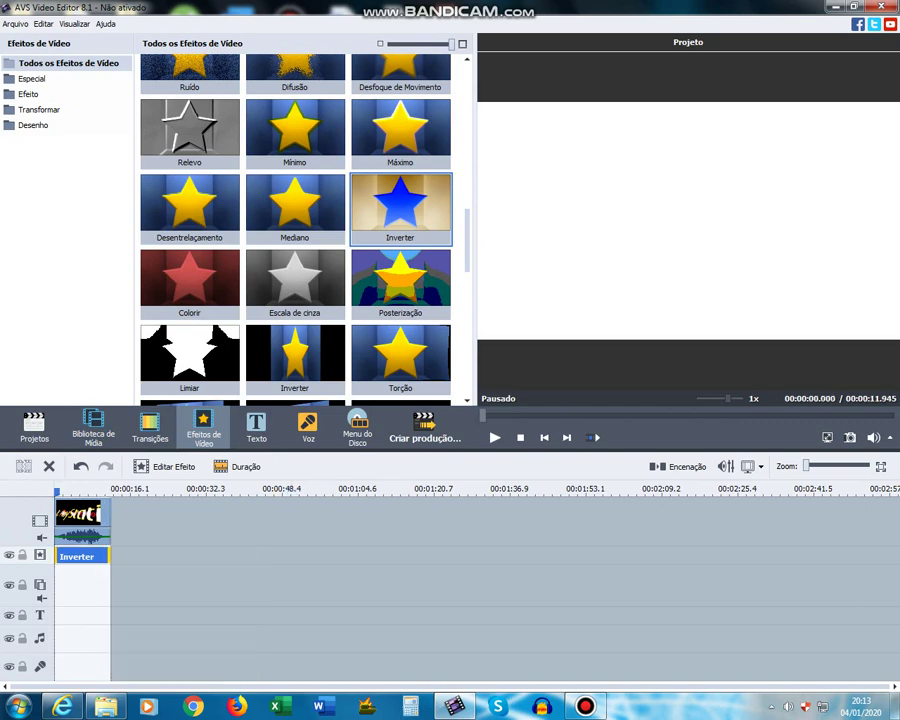
Add a second video effects track and place the Colorir effect on it, matched to the clip's length
right_click(58, 556)
left_click(93, 619)
left_click(190, 281)
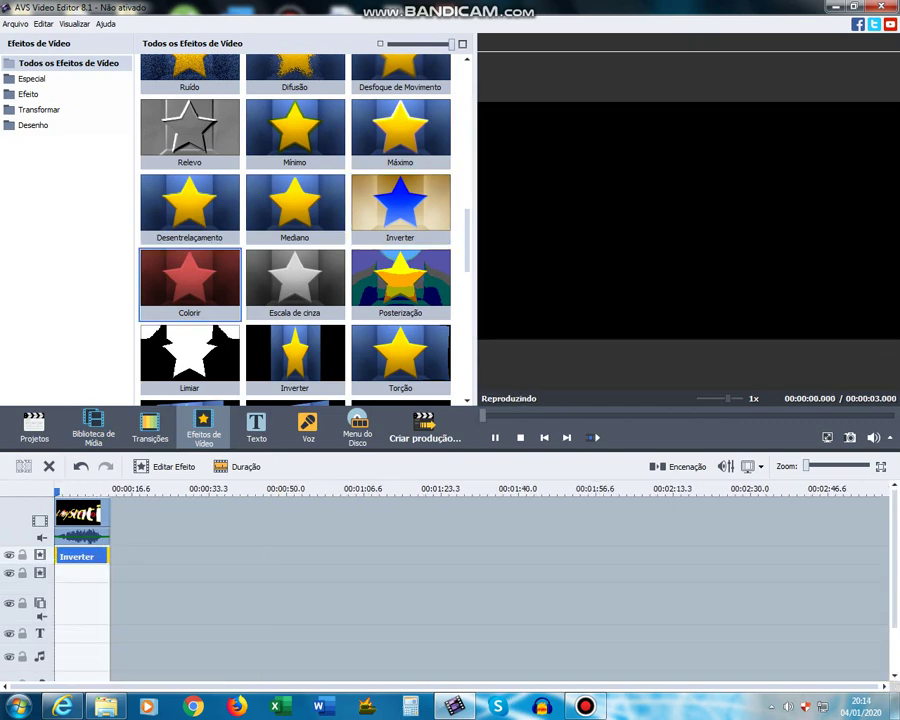
left_click_drag(190, 280, 120, 577)
left_click_drag(330, 574, 110, 574)
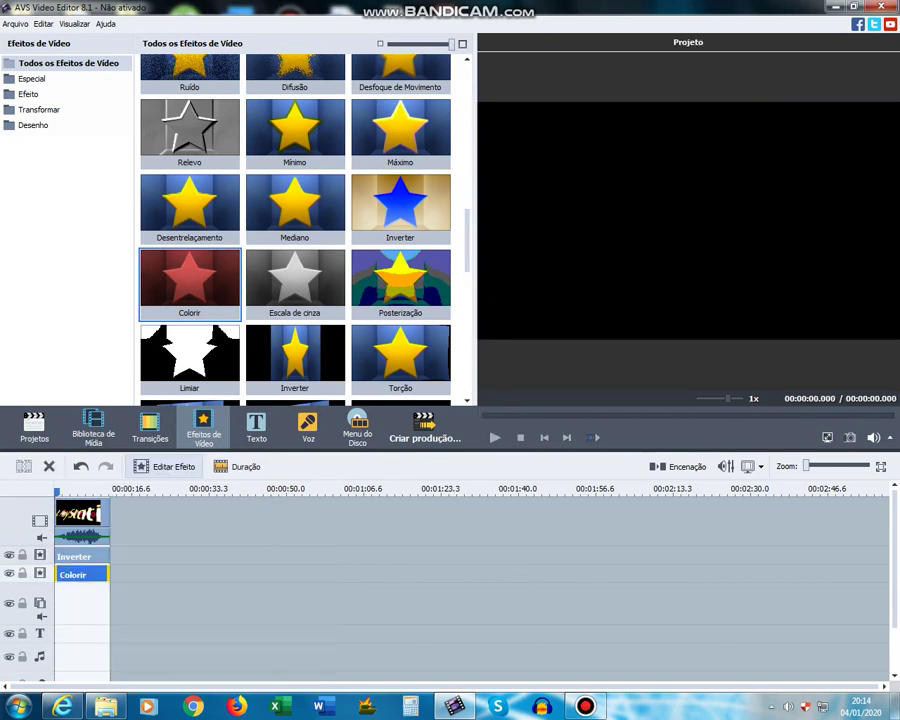
Set the Colorir effect's blue value to 255 and its red value to 0
left_click(165, 467)
left_click_drag(563, 299, 707, 299)
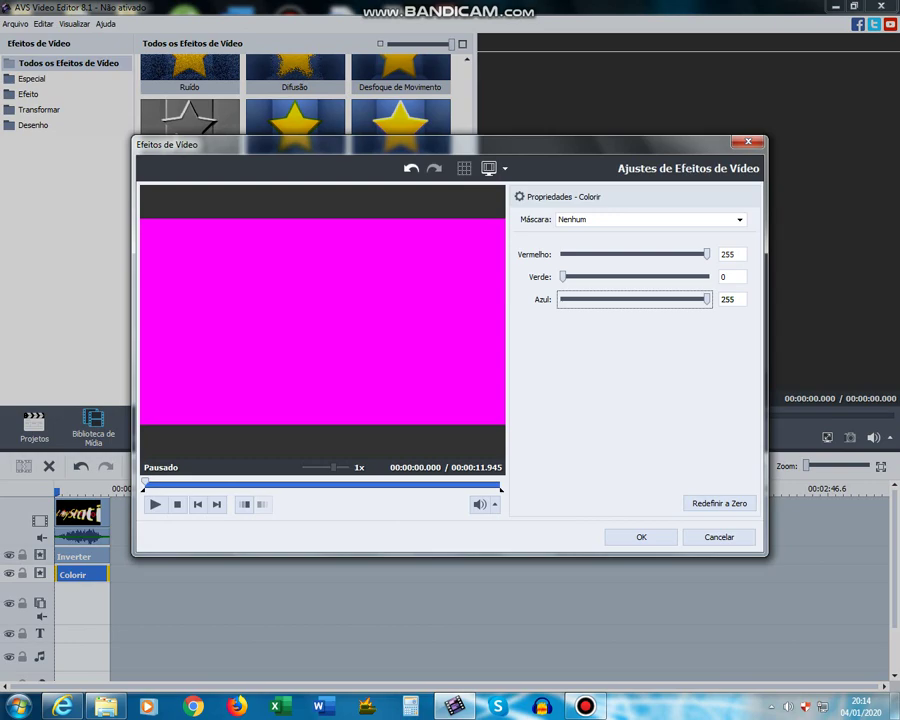
left_click_drag(707, 254, 563, 254)
left_click(641, 537)
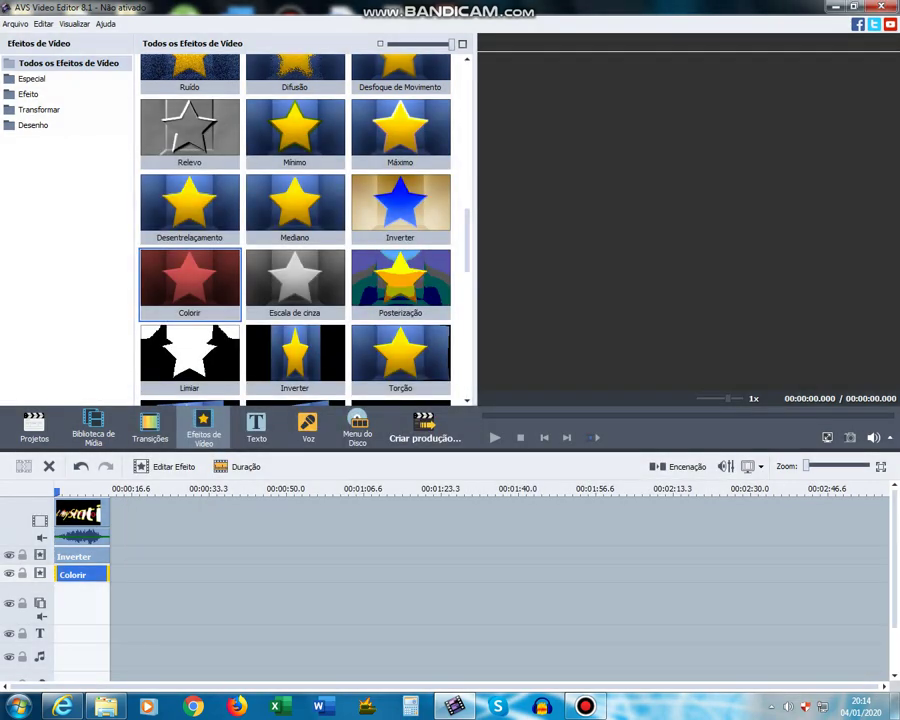
Add a third video effects track and place a duplicate of the Inverter effect on it, aligned with the clip's start
right_click(41, 576)
left_click(89, 552)
right_click(67, 560)
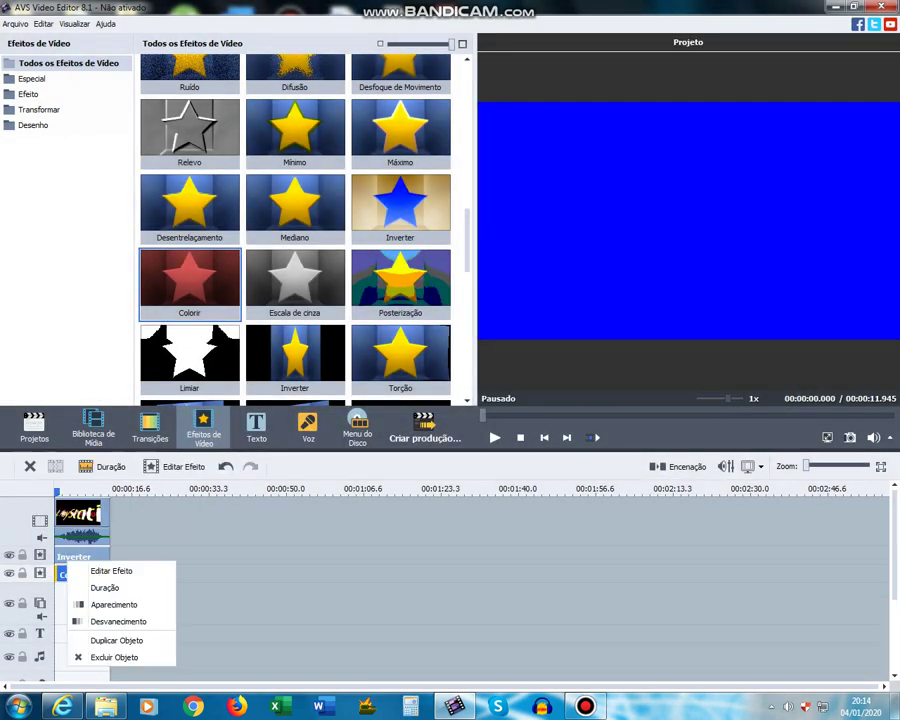
left_click(116, 640)
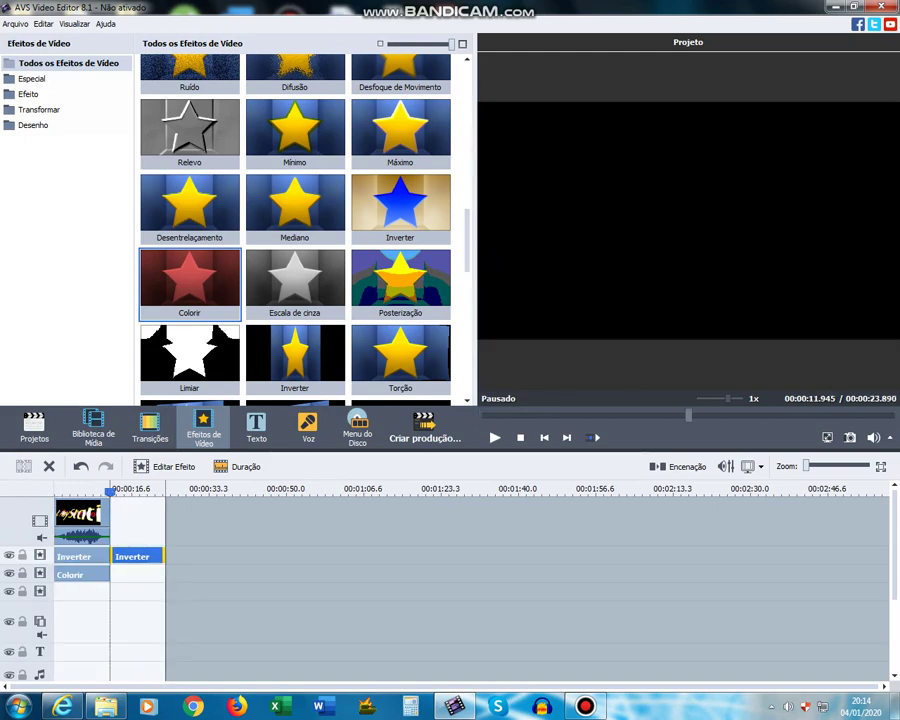
left_click_drag(135, 556, 78, 592)
Add a fourth video effects track and place the Troca de Cores effect on it, matched to the clip's length
right_click(44, 591)
left_click(94, 564)
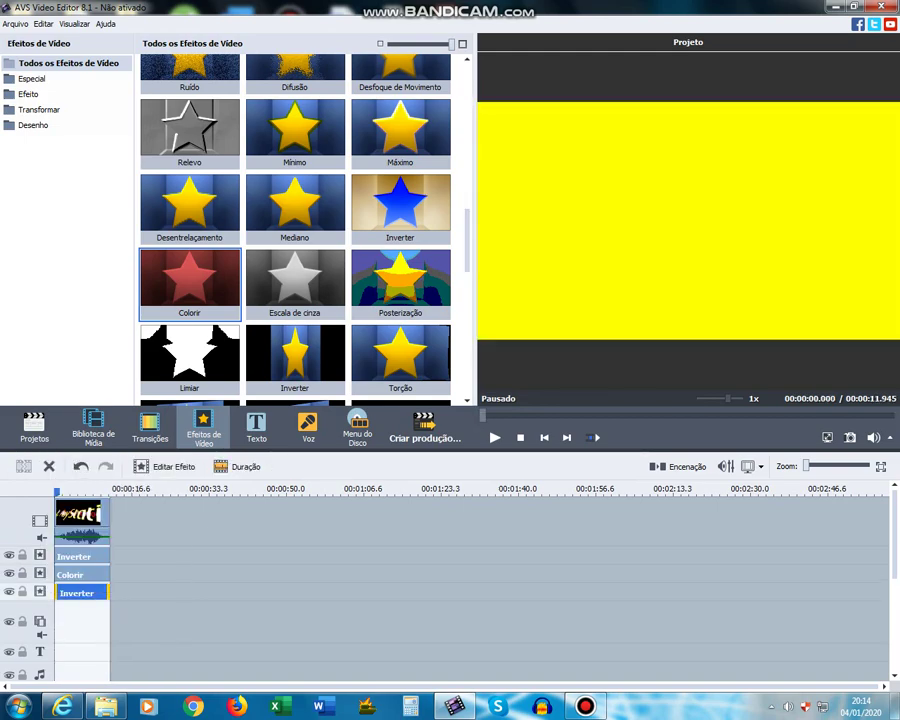
scroll(295, 230, "up", 5)
left_click_drag(295, 140, 119, 614)
left_click_drag(331, 610, 109, 611)
Set the Troca de Cores effect to replace yellow as Cor 1 with white as Cor 2
left_click(165, 466)
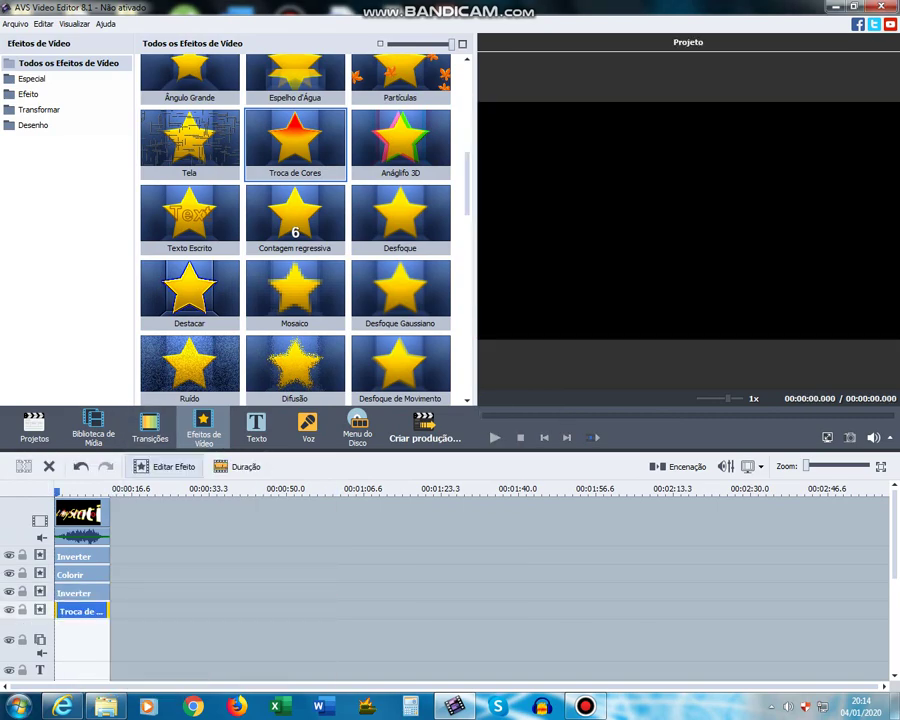
double_click(82, 611)
left_click(612, 228)
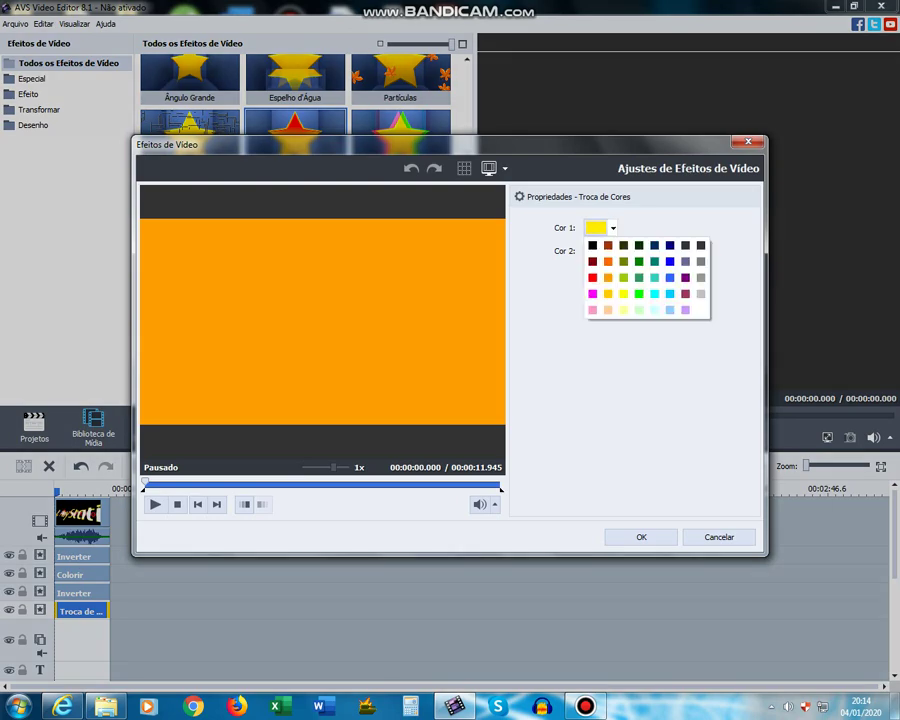
left_click(623, 293)
left_click(612, 251)
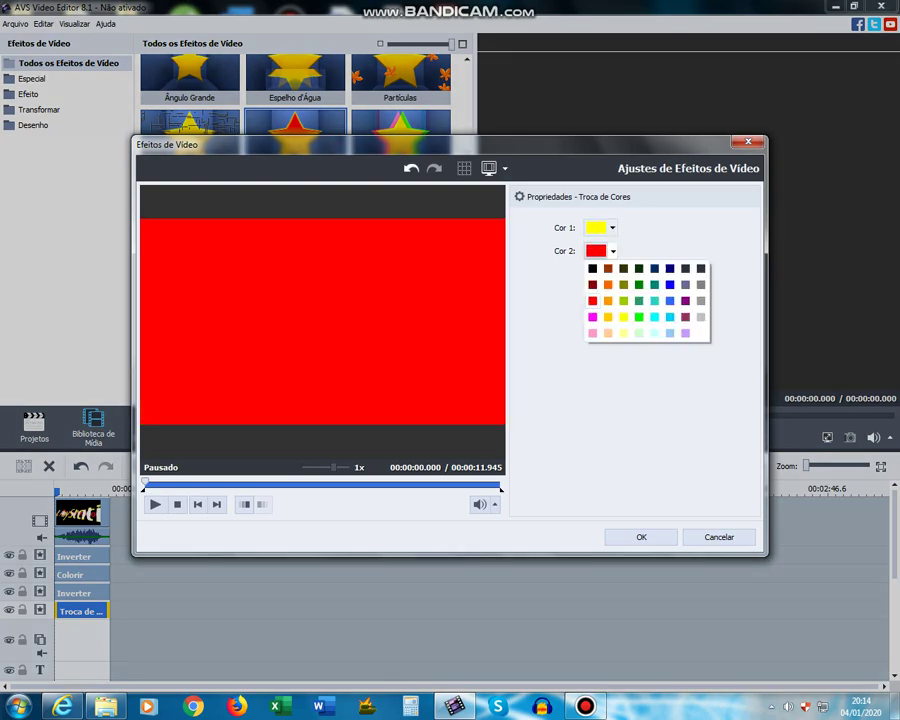
left_click(699, 333)
left_click(641, 537)
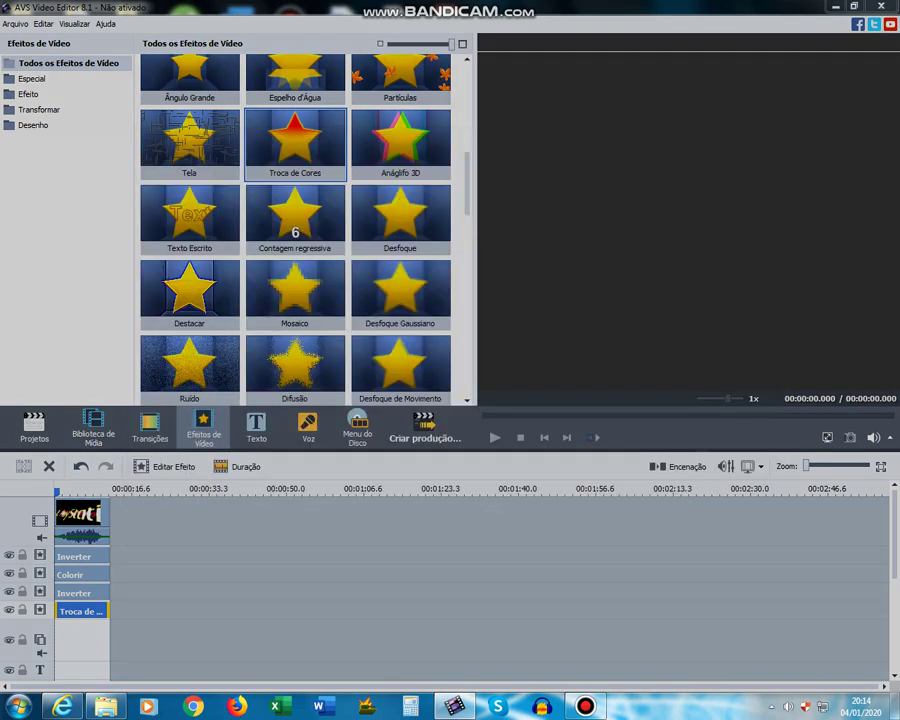
Return to the media library and open the recently used Audacity folder in the file explorer
left_click(93, 425)
left_click(190, 93)
right_click(79, 516)
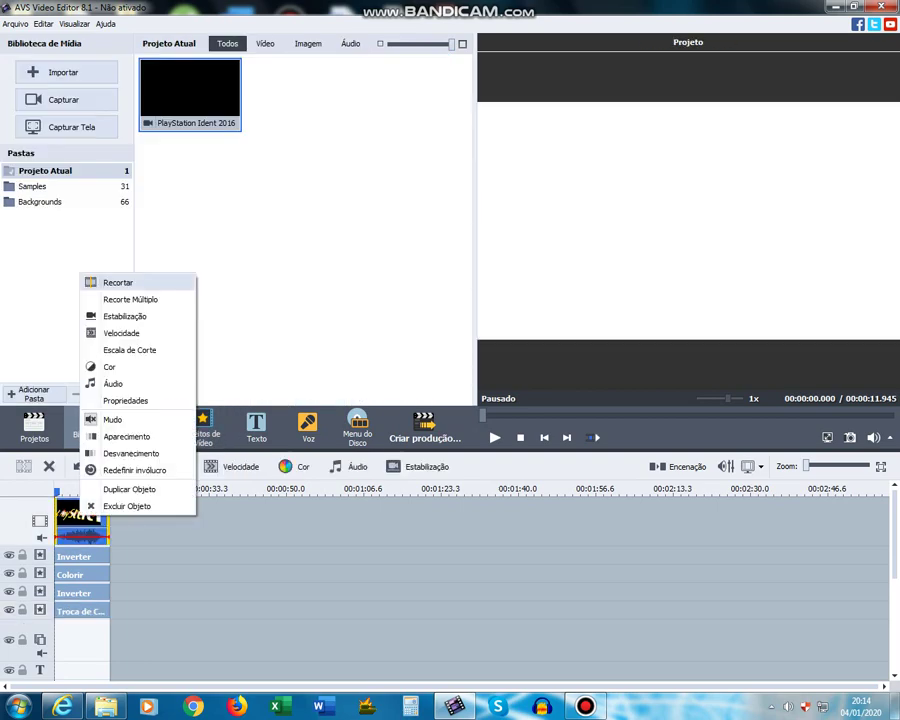
left_click(106, 706)
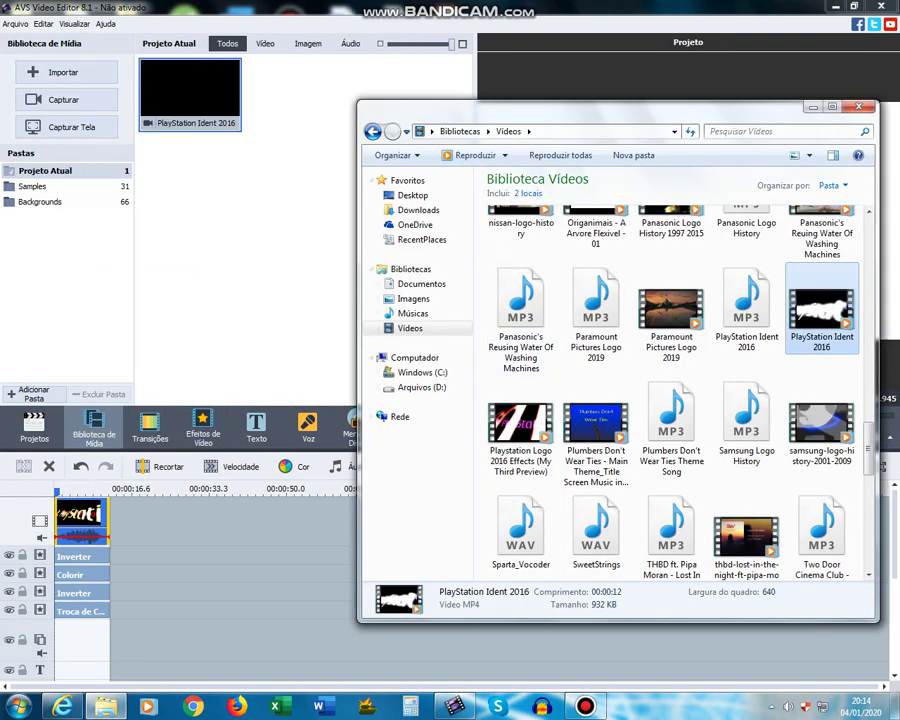
left_click(422, 239)
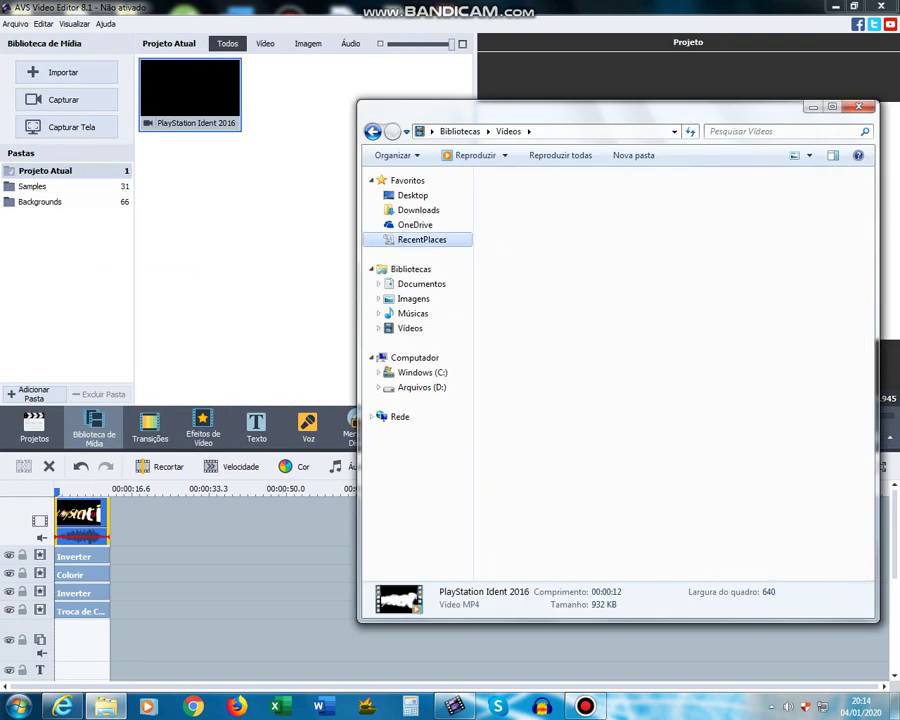
double_click(518, 195)
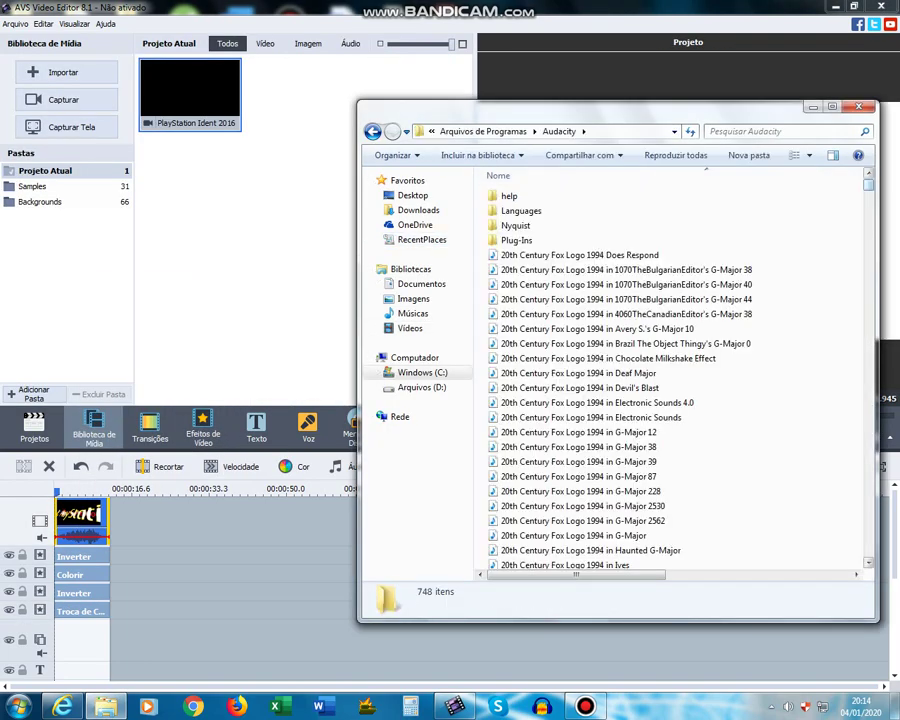
Import PlayStation Ident 2016 in Lost Sounds from the Audacity folder into the media library and close the folder window
mouse_move(879, 365)
left_mouse_down()
mouse_move(863, 365)
mouse_move(888, 365)
left_mouse_up()
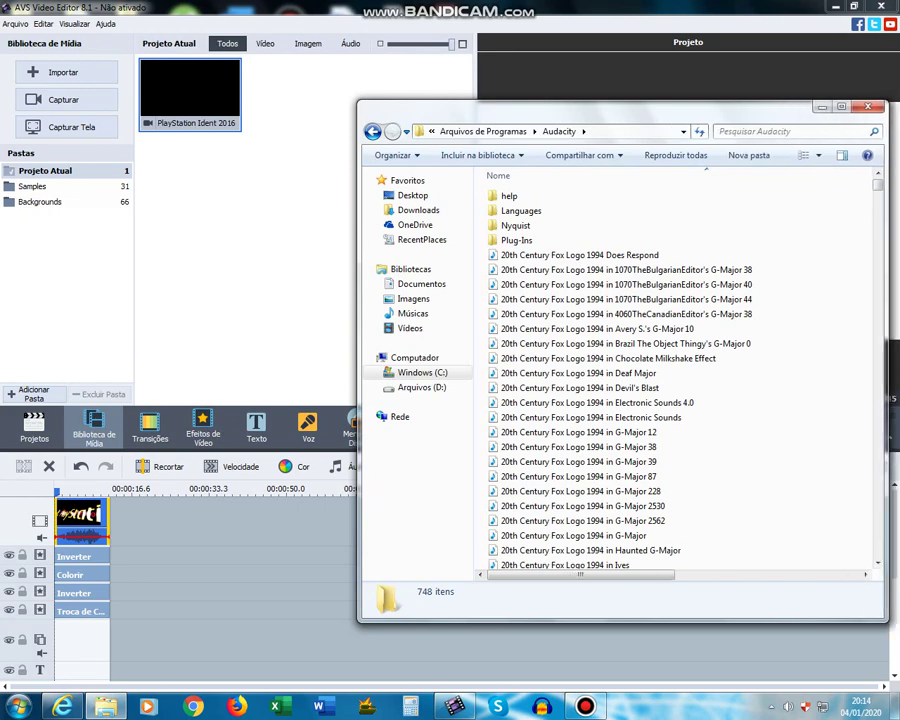
left_click_drag(878, 185, 878, 385)
scroll(680, 375, "up", 20)
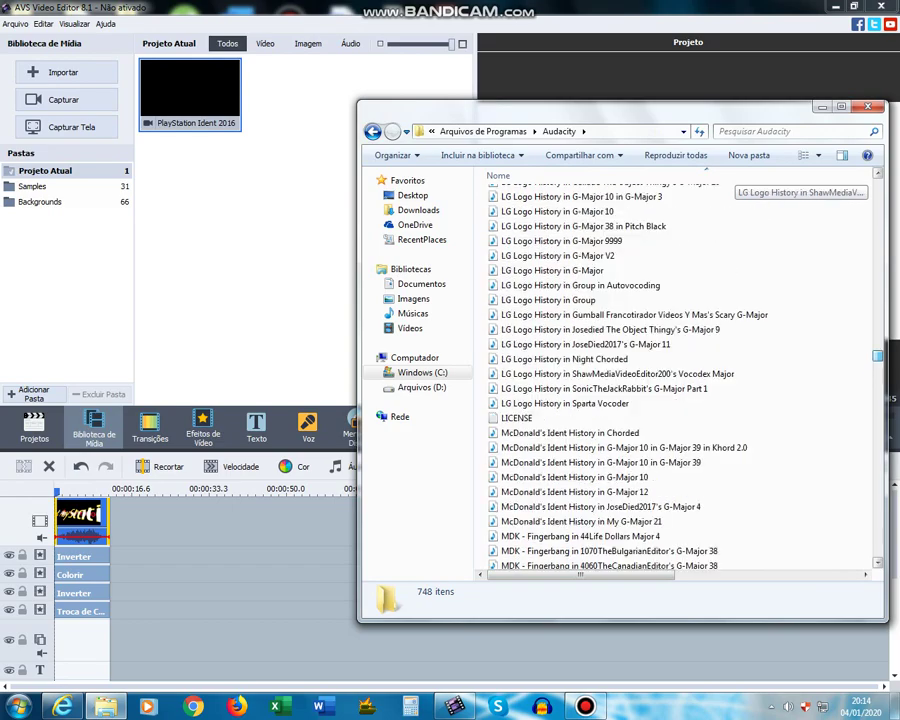
left_click_drag(878, 313, 878, 508)
scroll(680, 375, "down", 8)
scroll(680, 375, "up", 20)
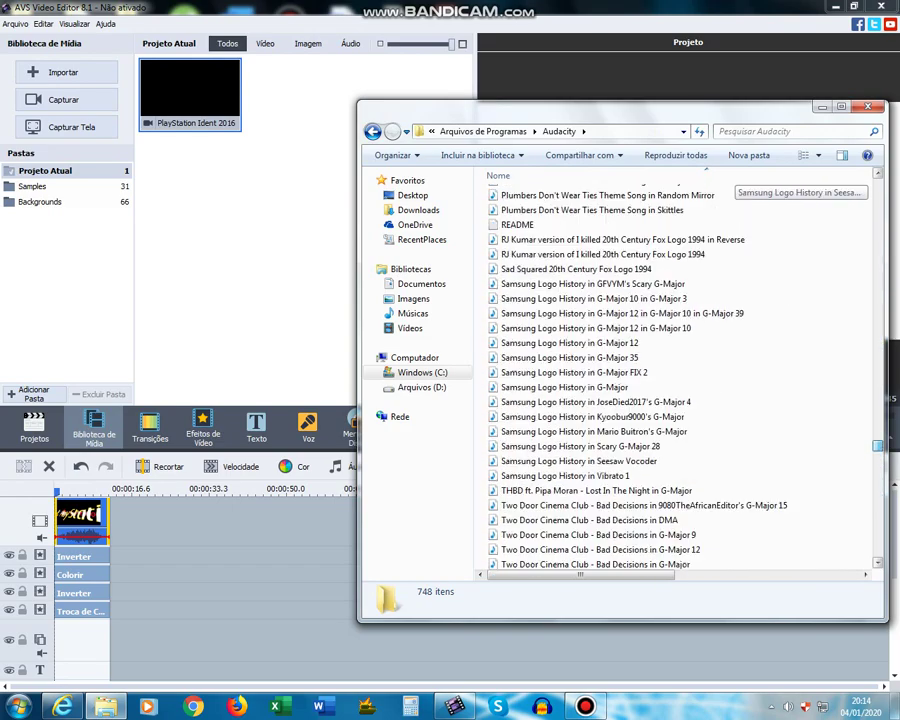
scroll(620, 480, "up", 6)
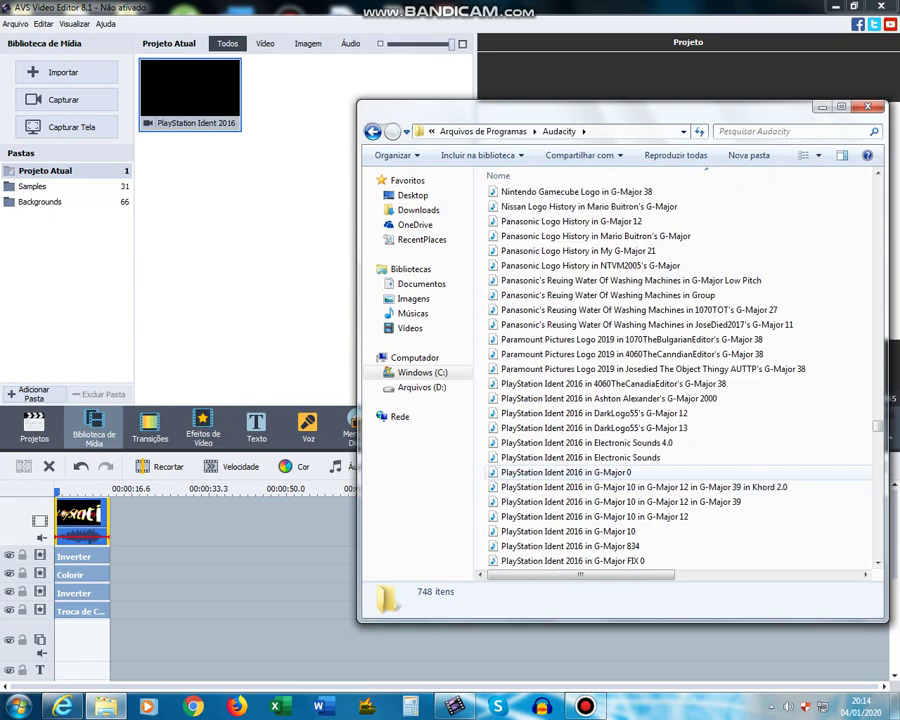
scroll(620, 480, "down", 3)
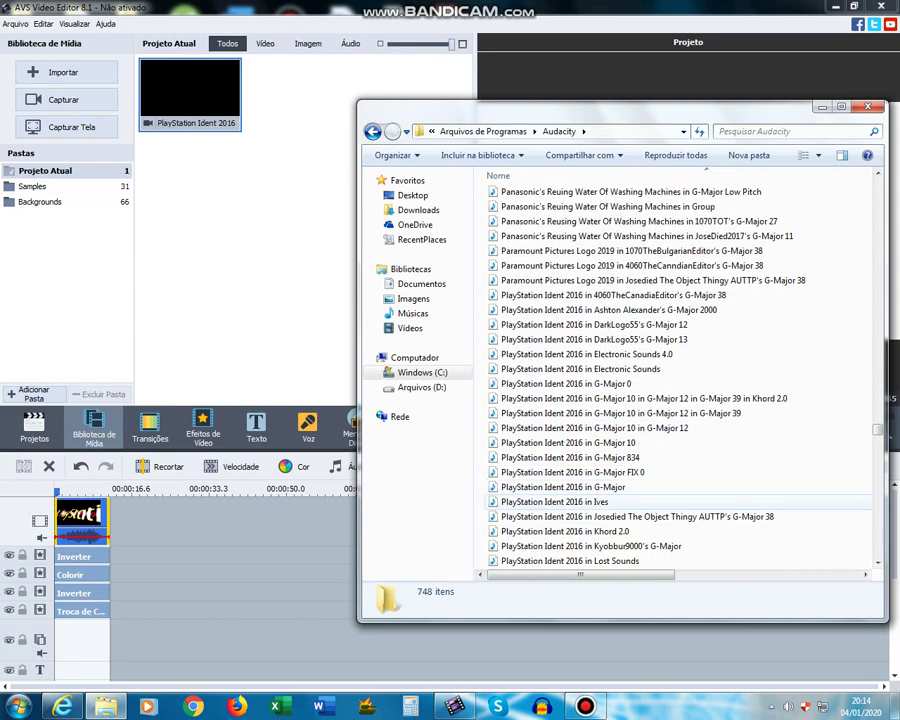
scroll(683, 516, "down", 2)
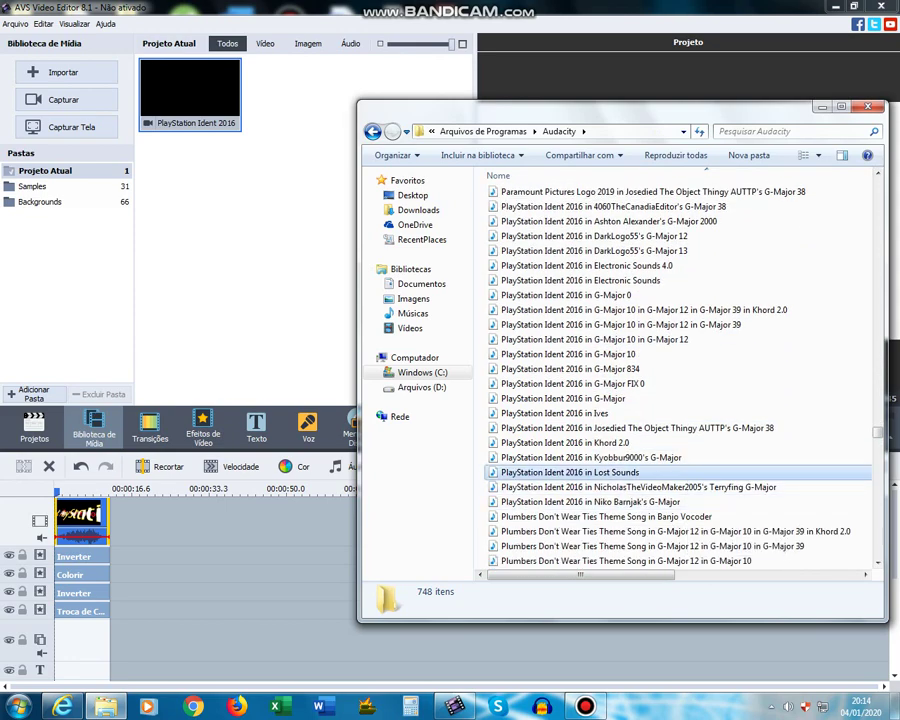
left_click(600, 472)
left_click_drag(570, 472, 295, 95)
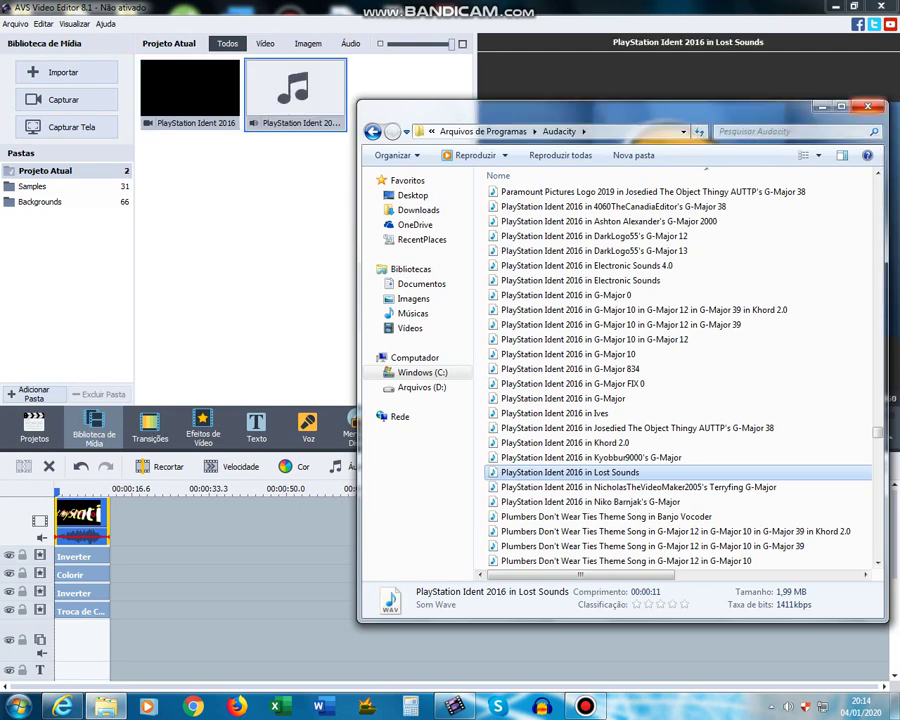
left_click(868, 106)
Place the Lost Sounds audio at the start of the audio track and play the project from the beginning
scroll(470, 600, "down", 3)
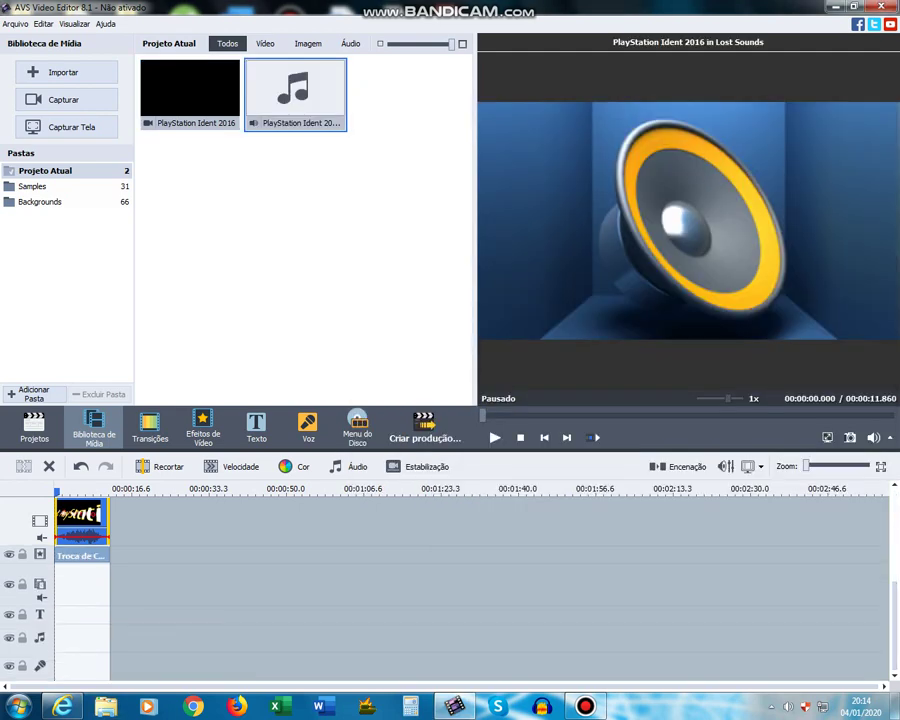
left_click_drag(295, 95, 80, 640)
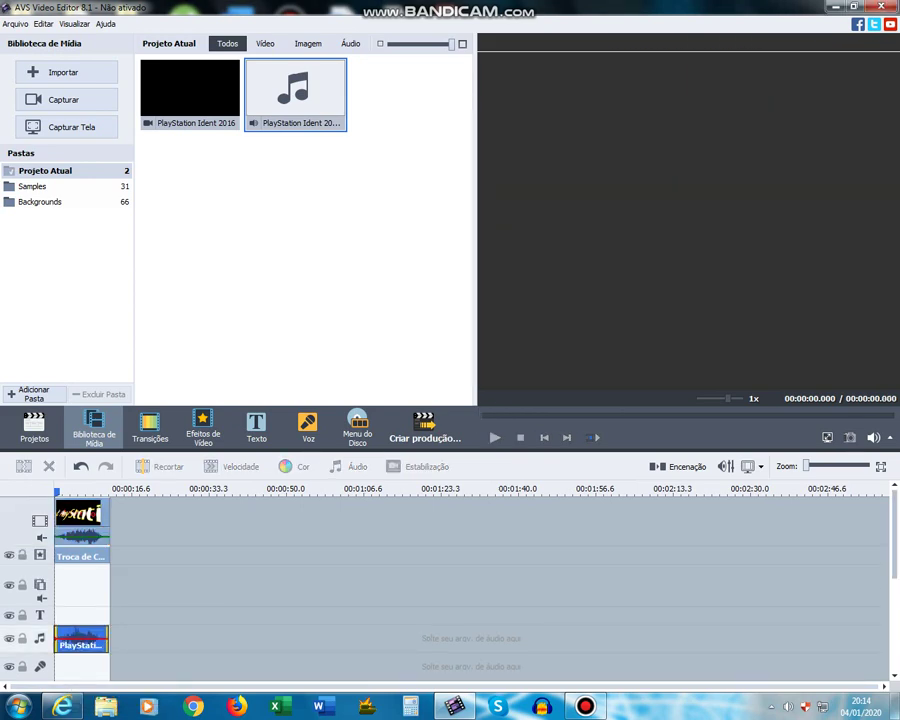
left_click(82, 518)
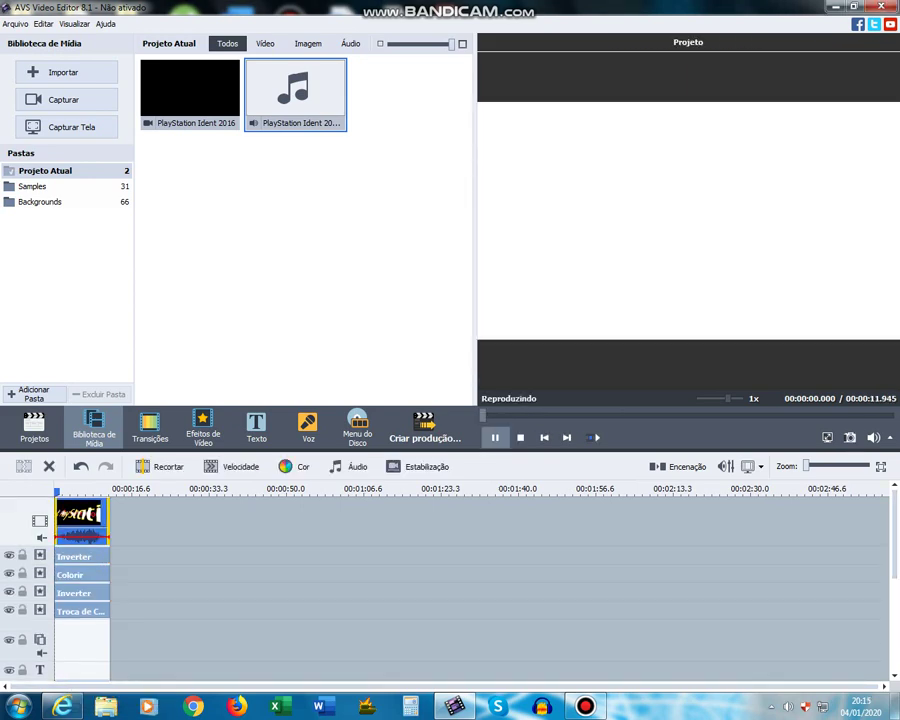